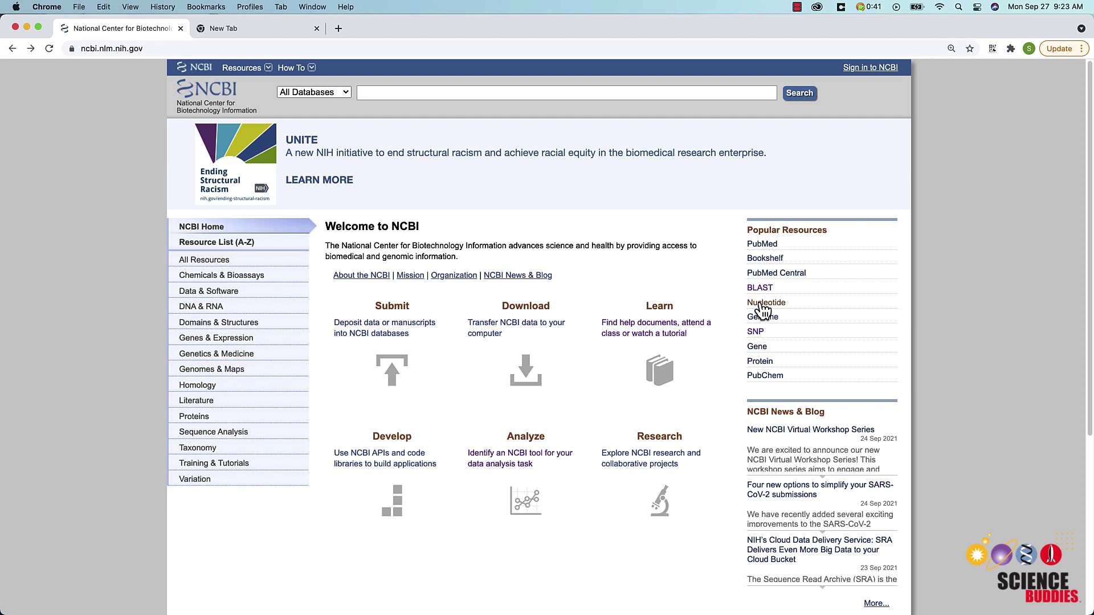
# - Open BLAST from NCBI's Popular Resources, and in a new tab via a Google search for BLAST
pyautogui.click(760, 288)
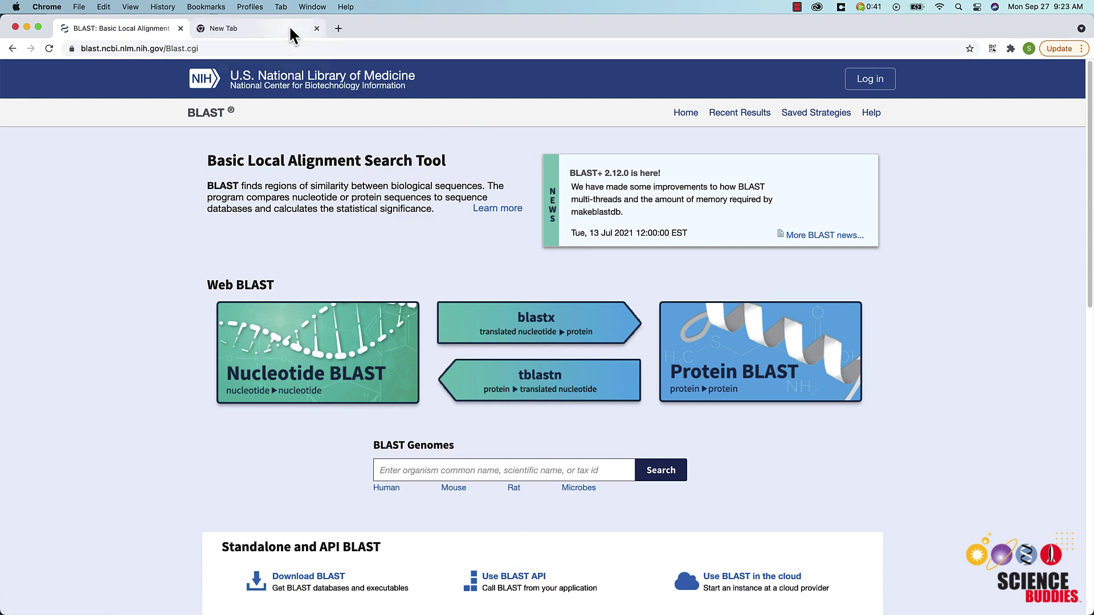
pyautogui.click(290, 34)
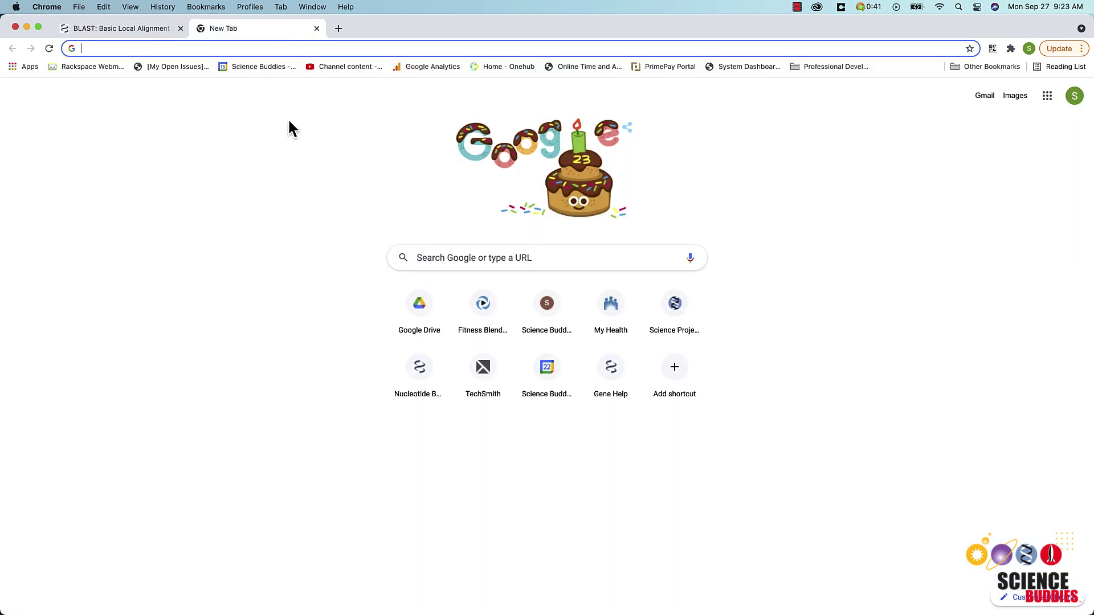
pyautogui.click(435, 261)
pyautogui.write('BLAST')
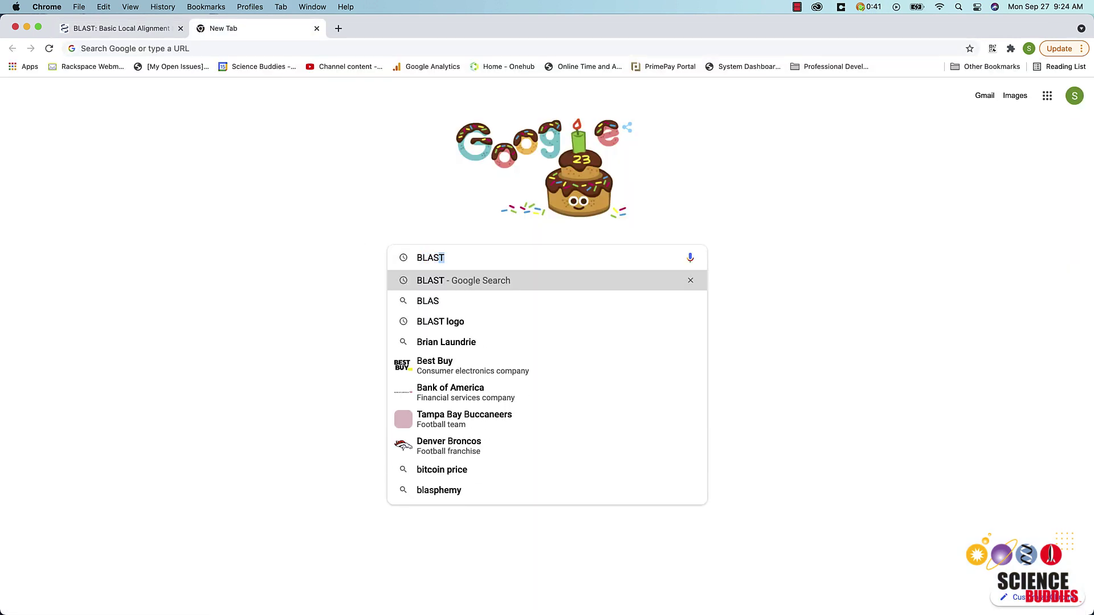
pyautogui.press('Return')
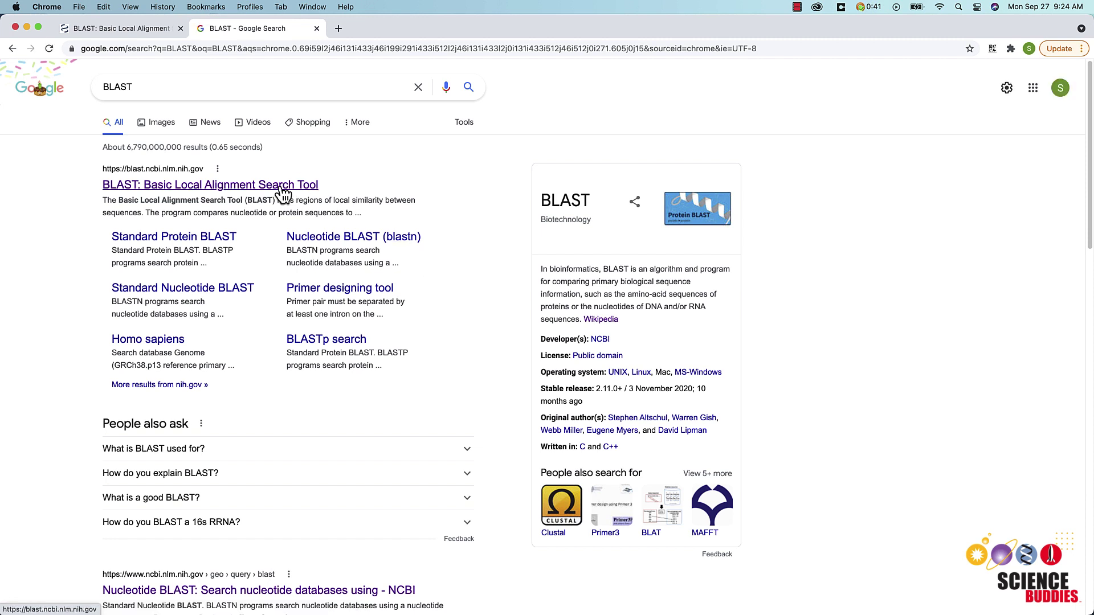
pyautogui.click(281, 188)
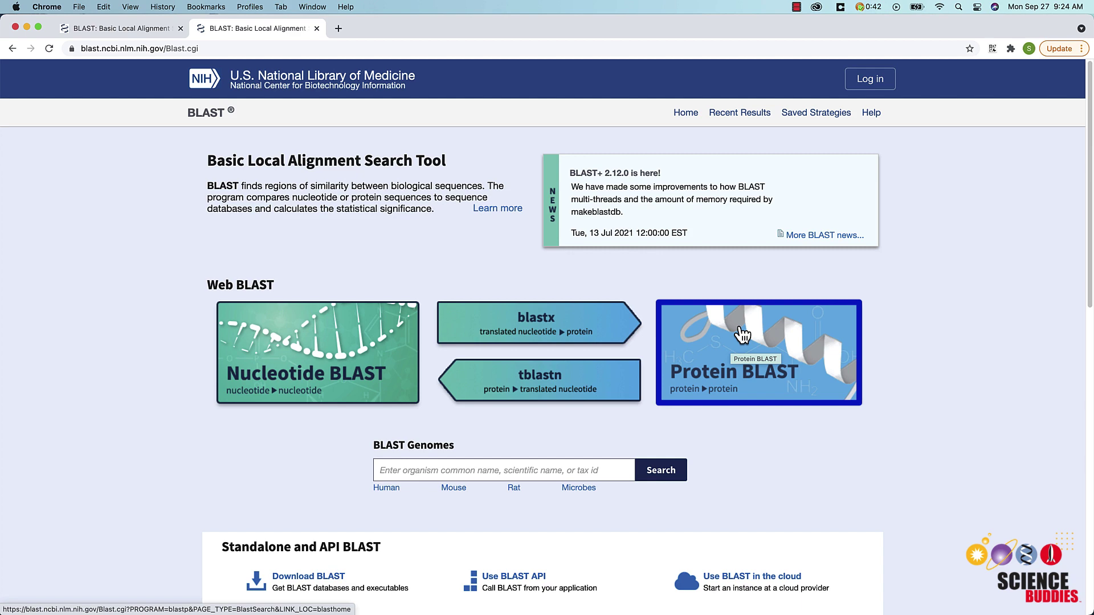
pyautogui.scroll(-3, 742, 335)
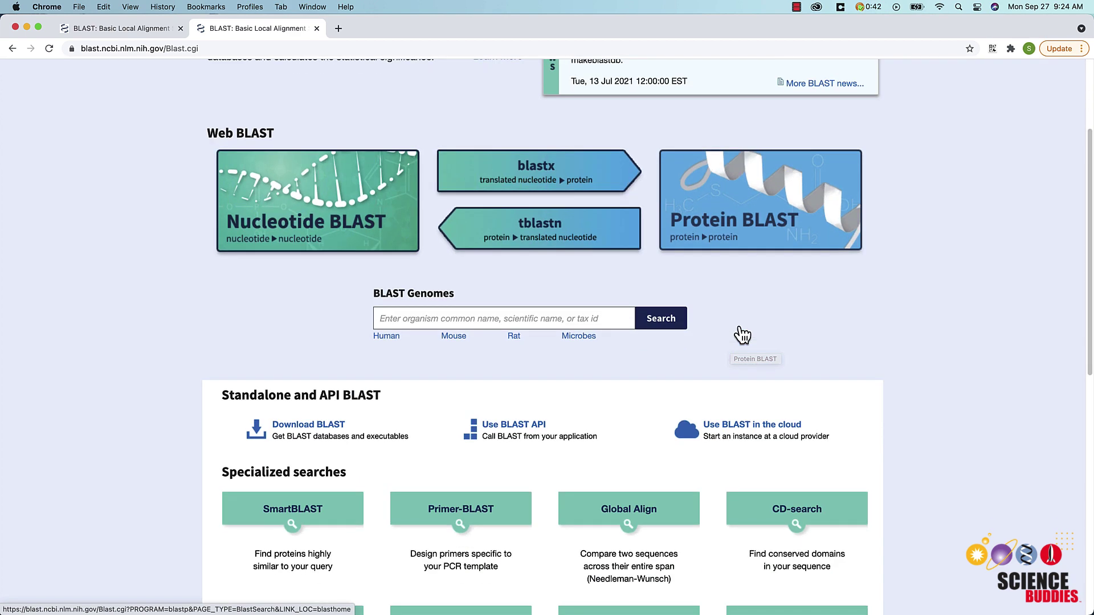
pyautogui.scroll(-5, 742, 335)
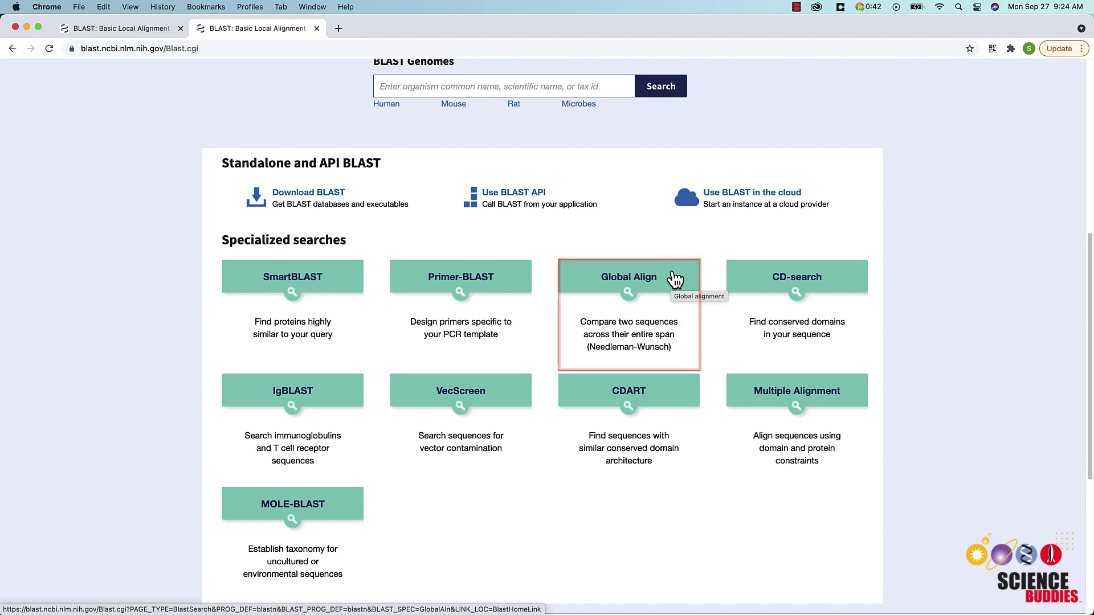
pyautogui.scroll(10, 627, 285)
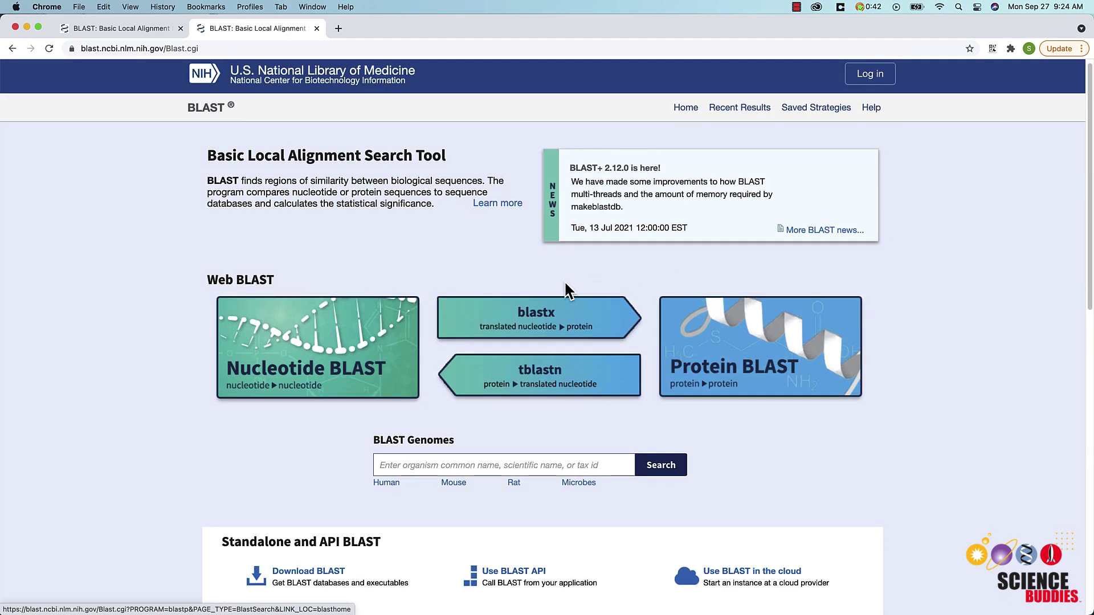
# - Open Nucleotide BLAST and enter NC_012920 with the pasted FASTA sequence as the query
pyautogui.click(390, 341)
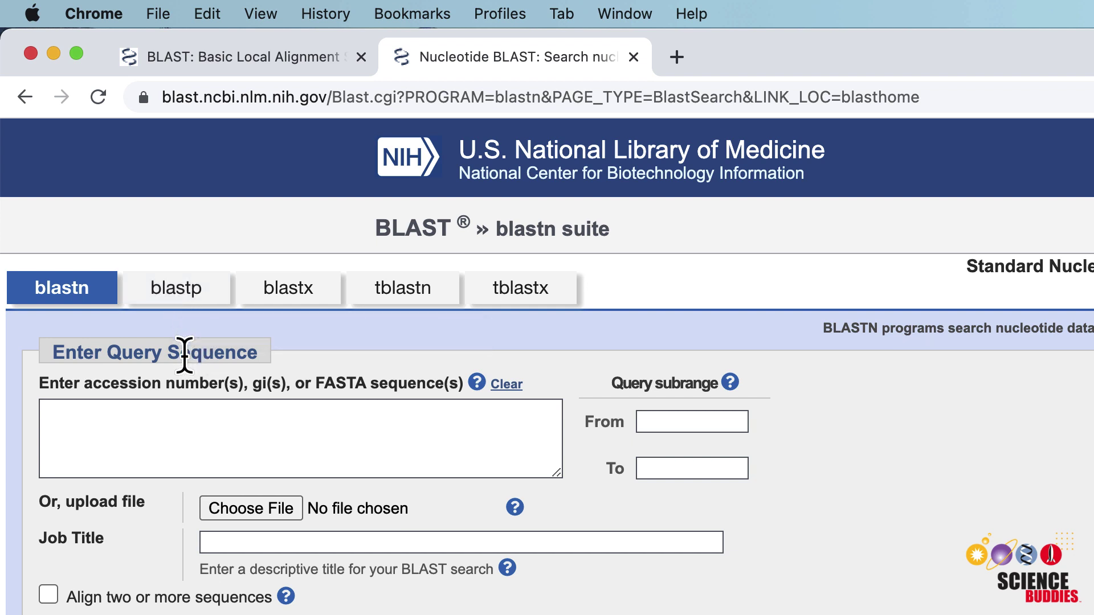
pyautogui.click(161, 417)
pyautogui.write('NC_')
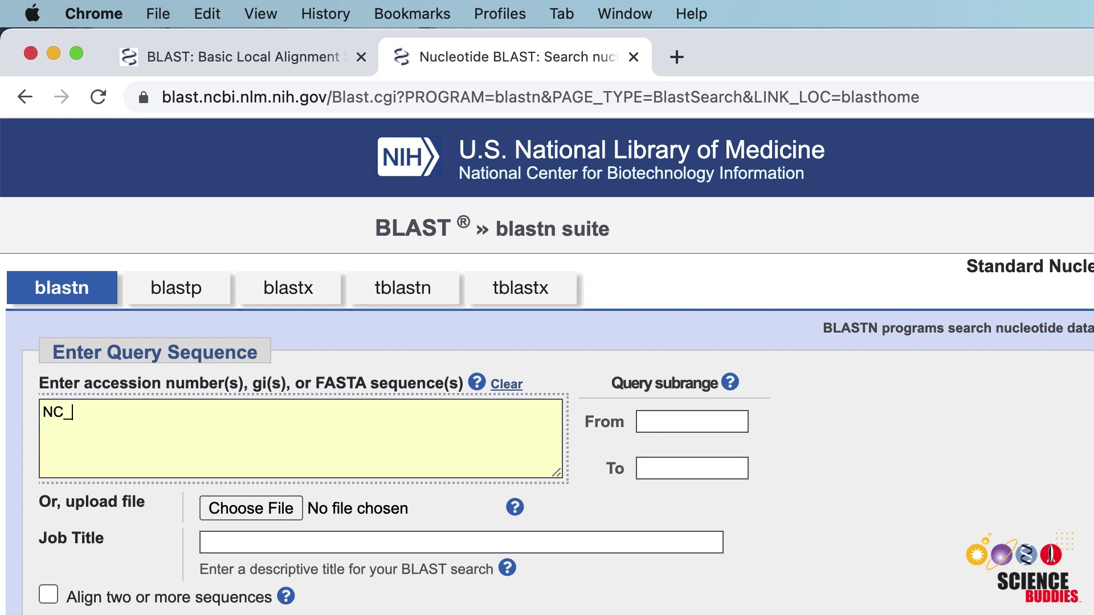
pyautogui.write('012920')
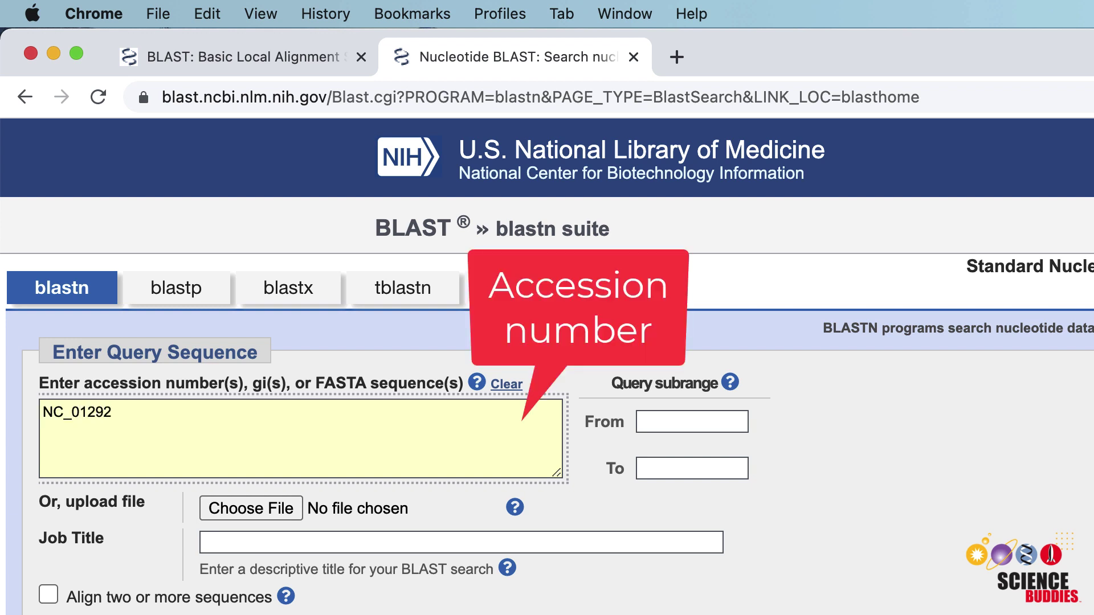
pyautogui.press('Return')
pyautogui.press('super+v')
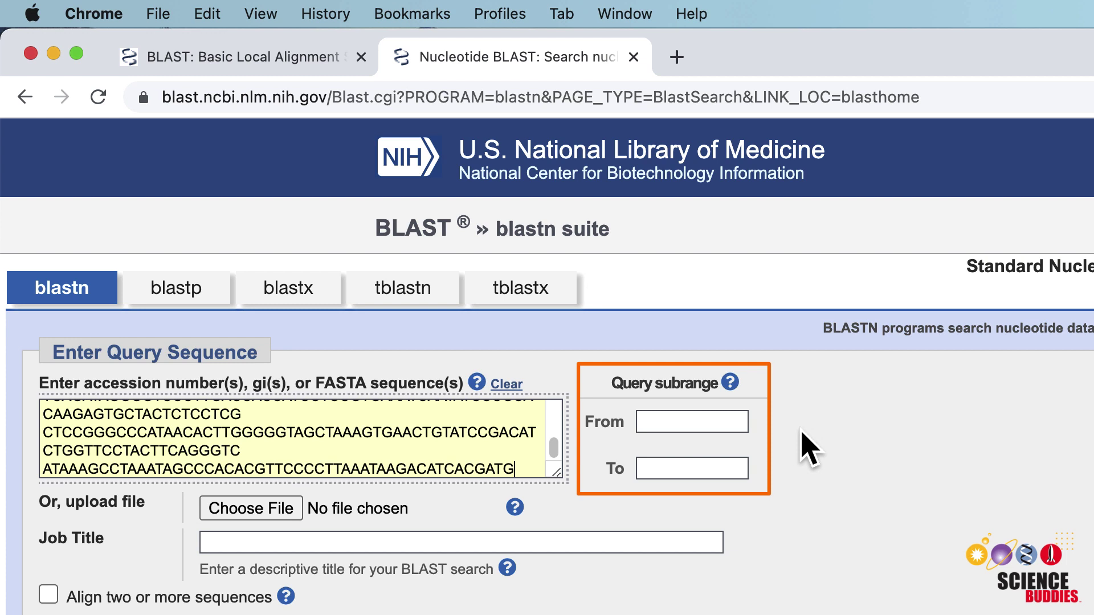
# - Set the query subrange from 1 to 300
pyautogui.click(740, 419)
pyautogui.click(795, 450)
pyautogui.click(685, 468)
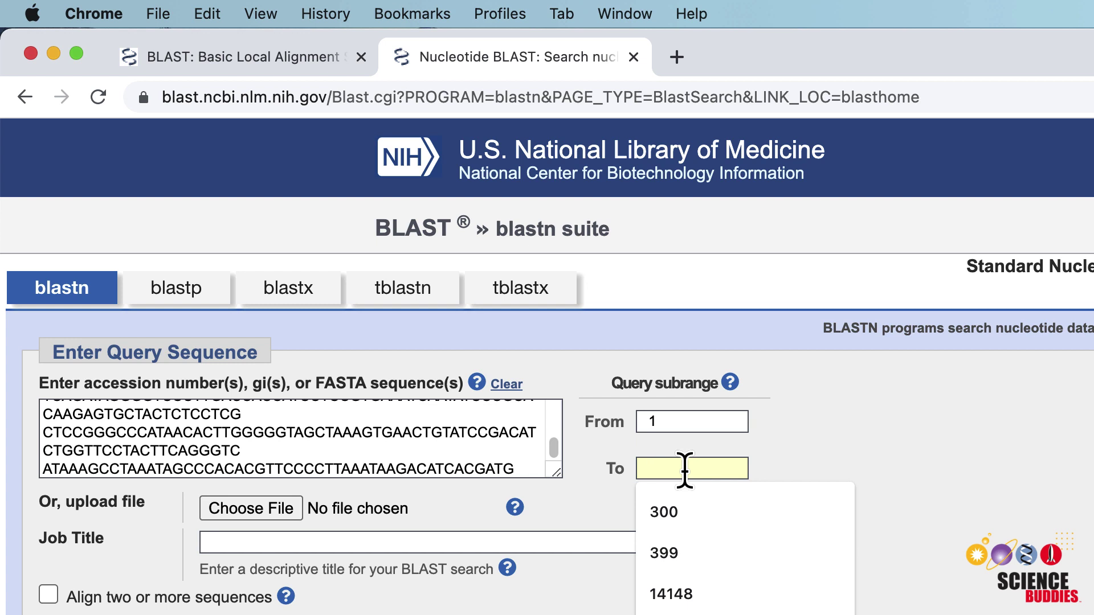
pyautogui.write('300')
pyautogui.click(835, 493)
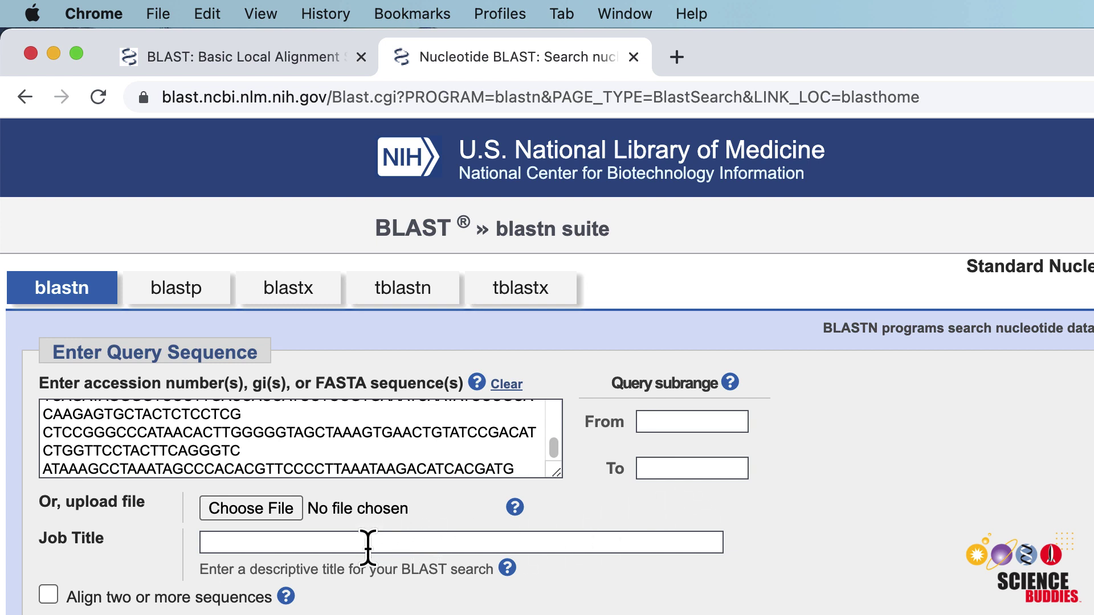
# - Give the search the job title 'human mitochondrion'
pyautogui.click(295, 542)
pyautogui.write('human ')
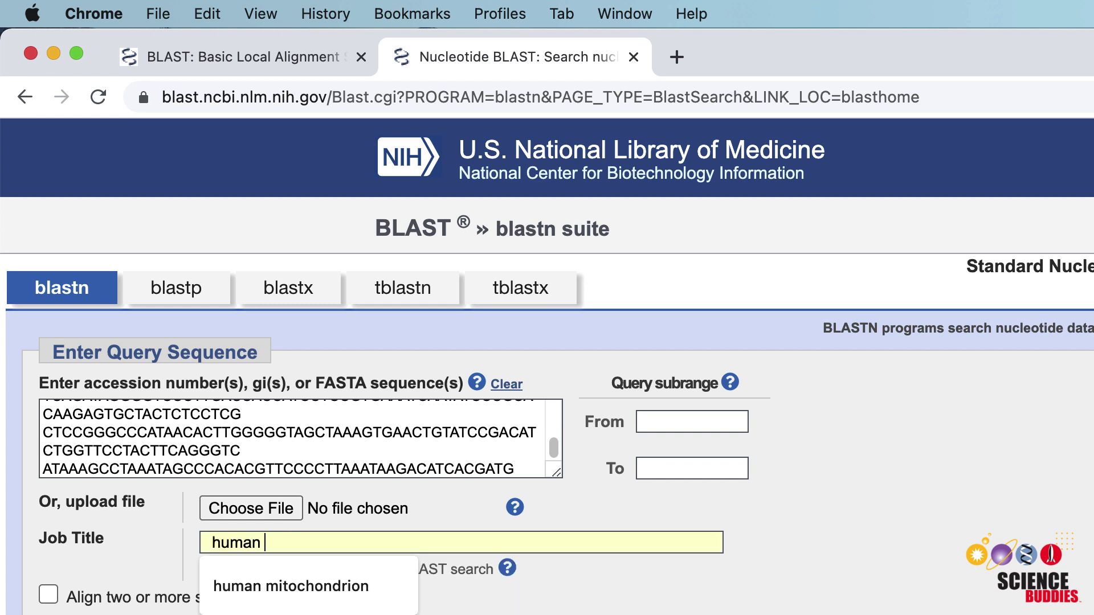
pyautogui.write('mitochondrion')
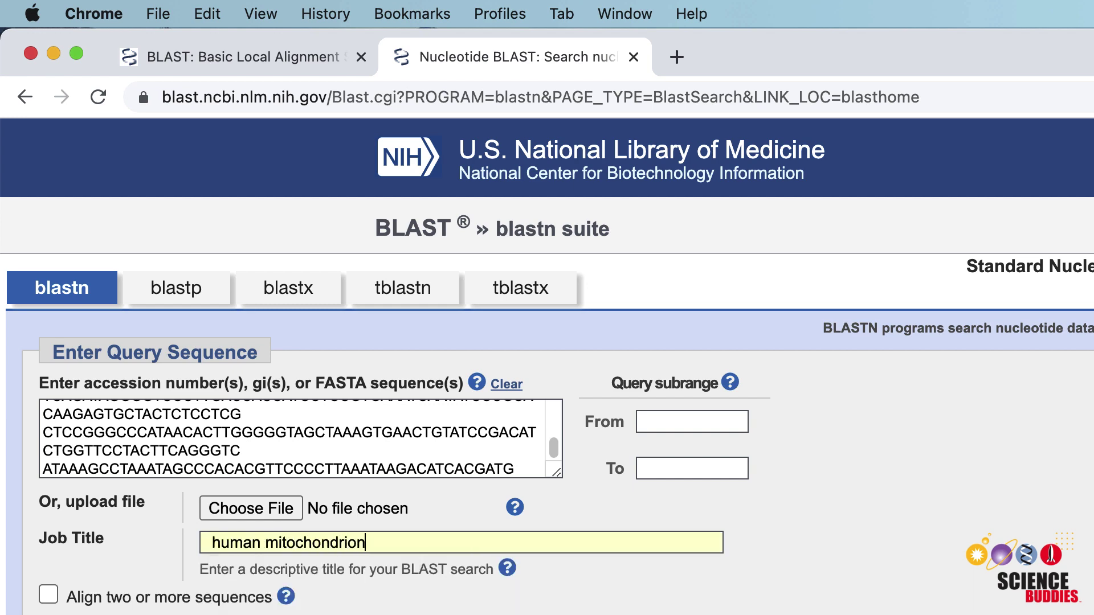
pyautogui.scroll(-10, 454, 518)
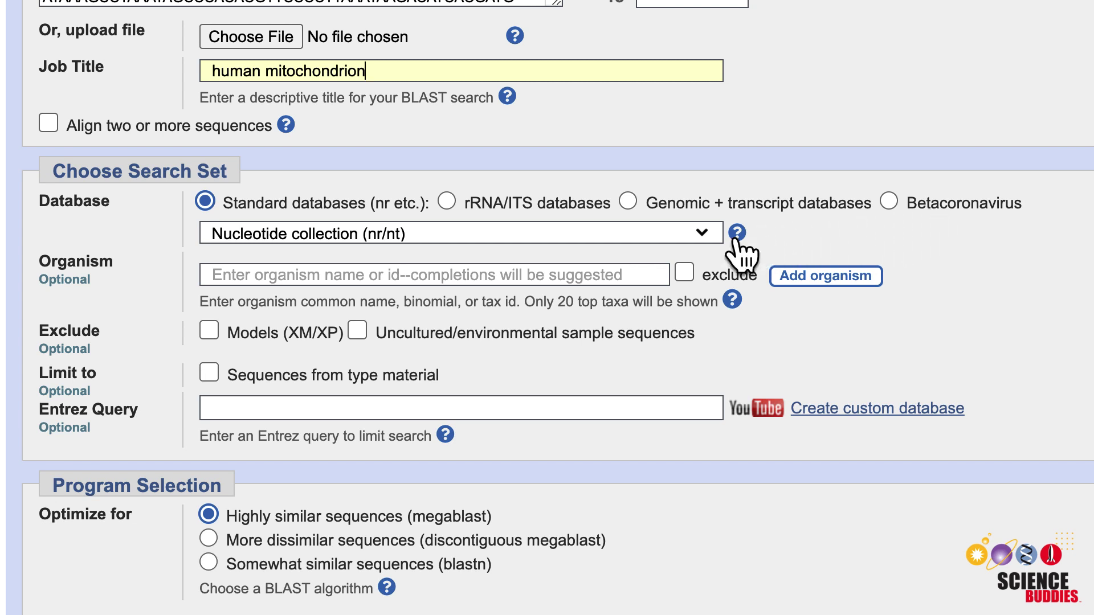
# - Keep Nucleotide collection (nr/nt) as the database and display its description and 72899005-sequence count
pyautogui.click(704, 232)
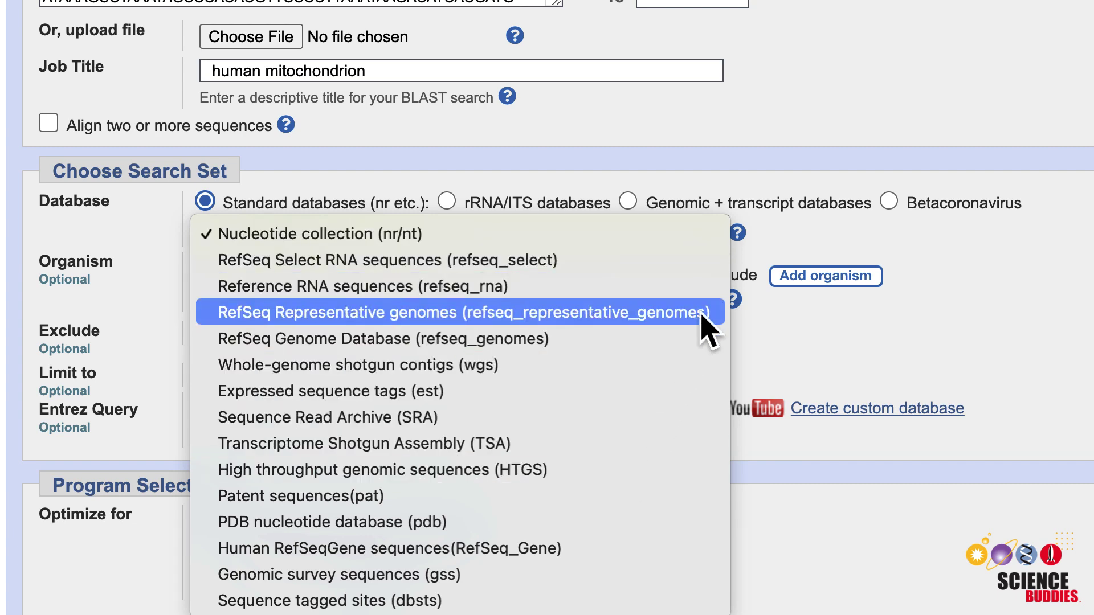
pyautogui.click(773, 245)
pyautogui.click(737, 234)
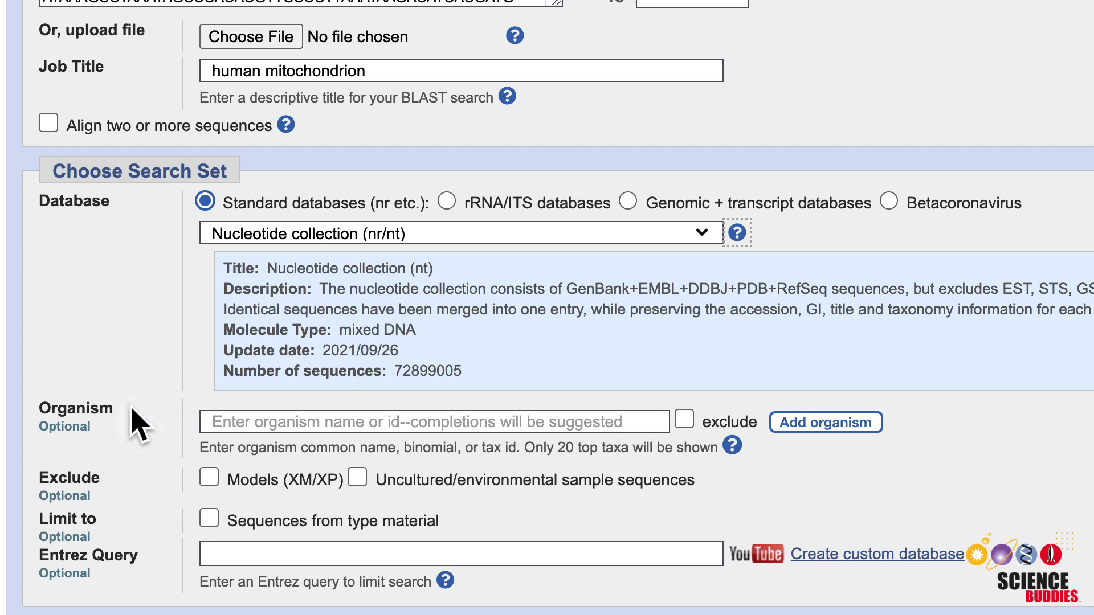
# - Enter primates (taxid:9443) as organism, toggle exclude on and off, and add a second organism row
pyautogui.click(236, 418)
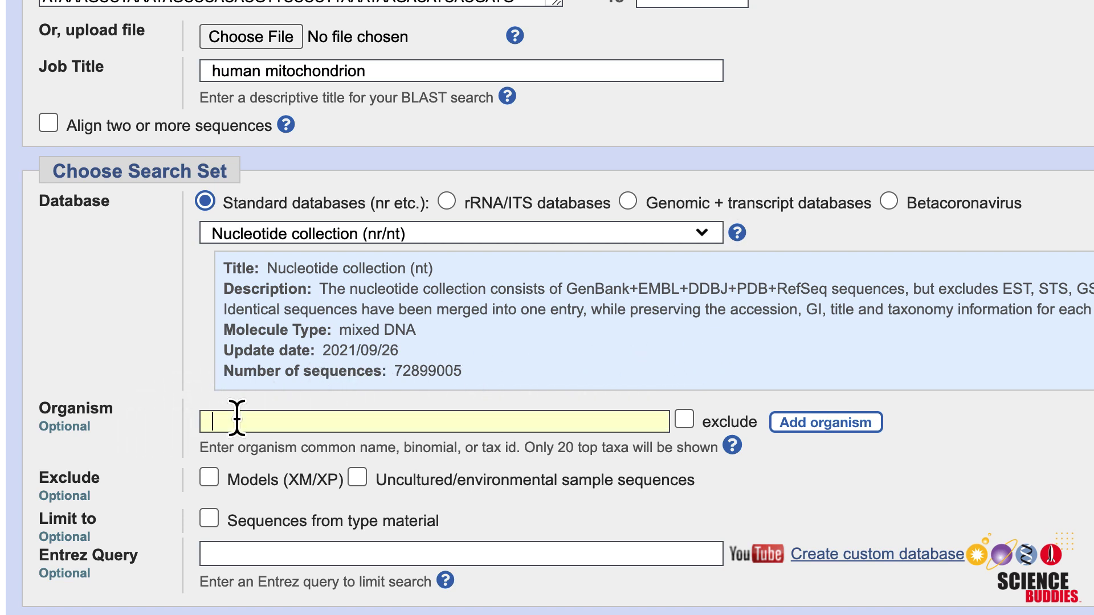
pyautogui.write('primates')
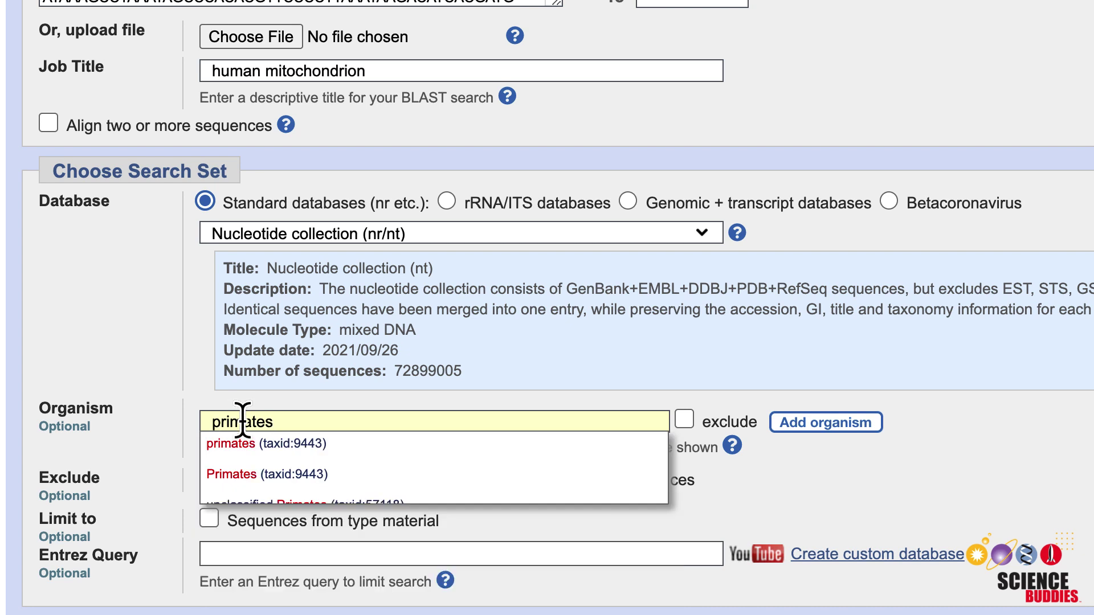
pyautogui.click(238, 444)
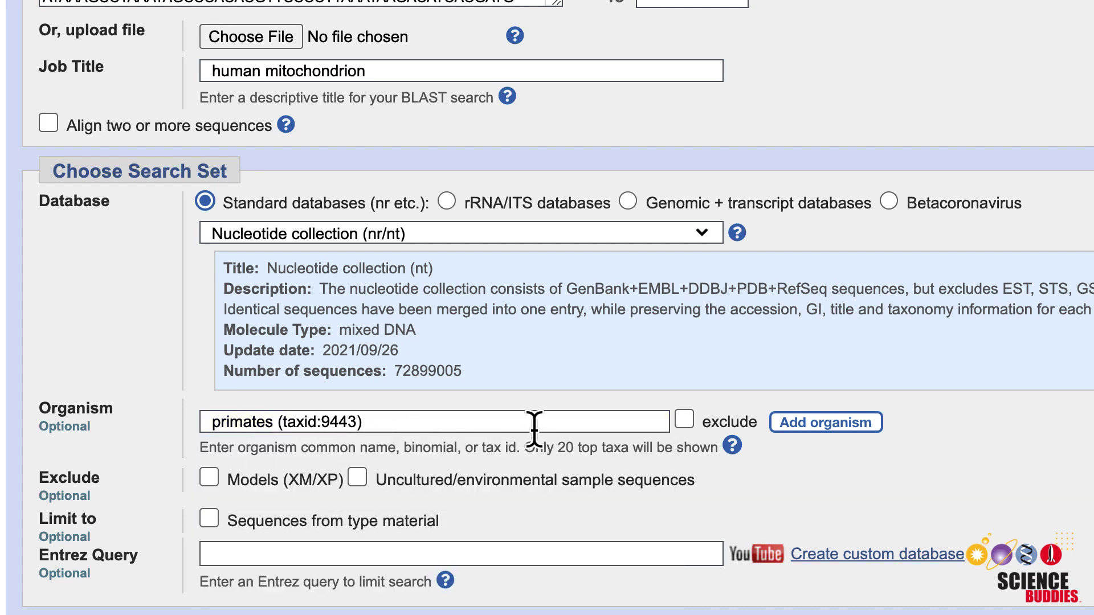
pyautogui.click(696, 425)
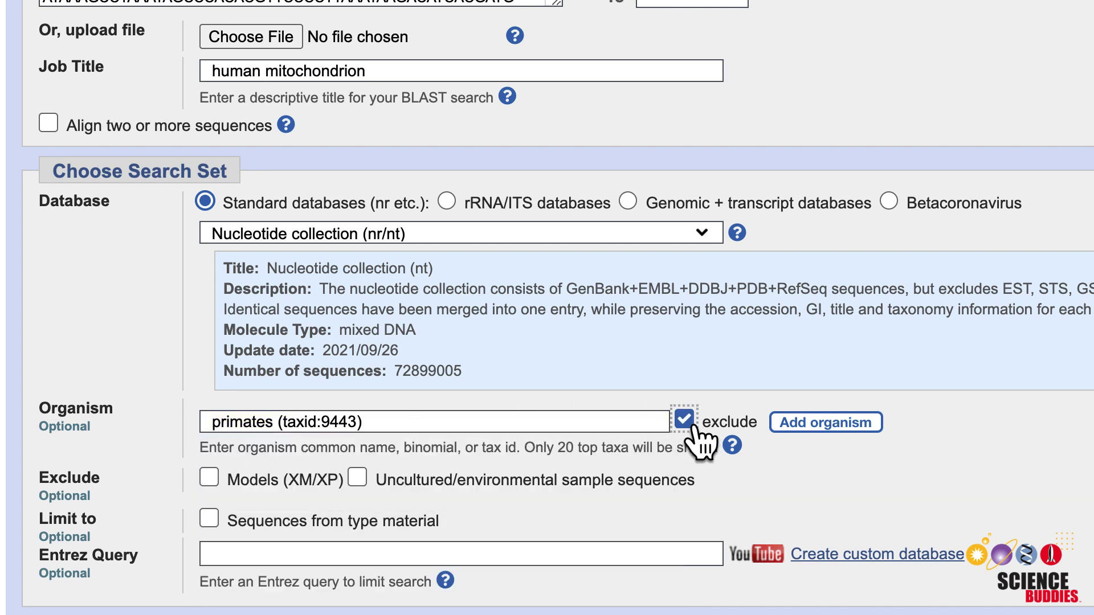
pyautogui.click(693, 428)
pyautogui.click(791, 423)
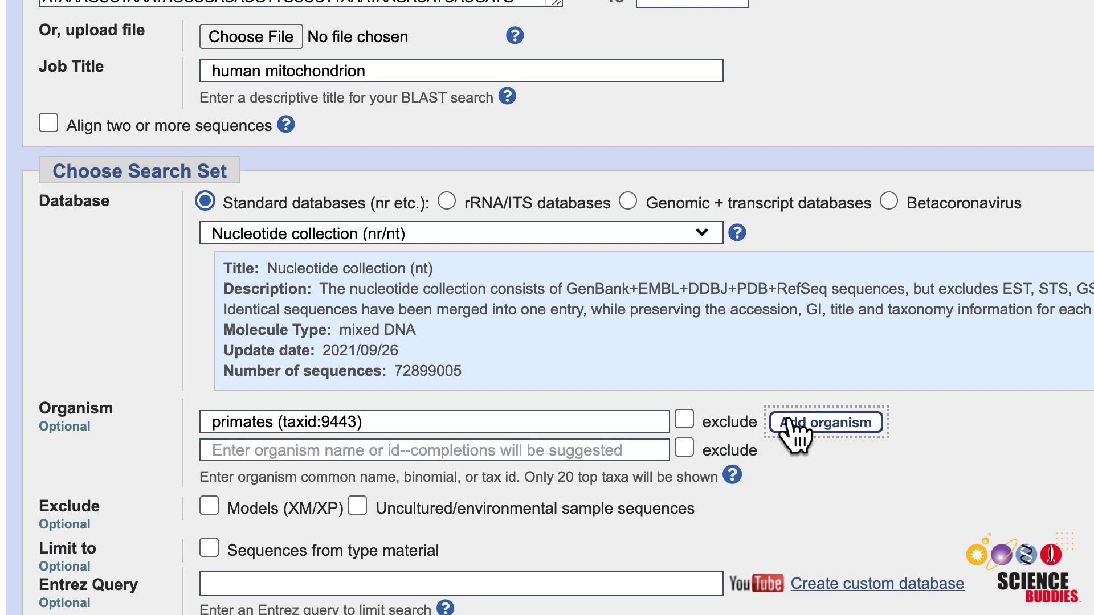
pyautogui.click(644, 442)
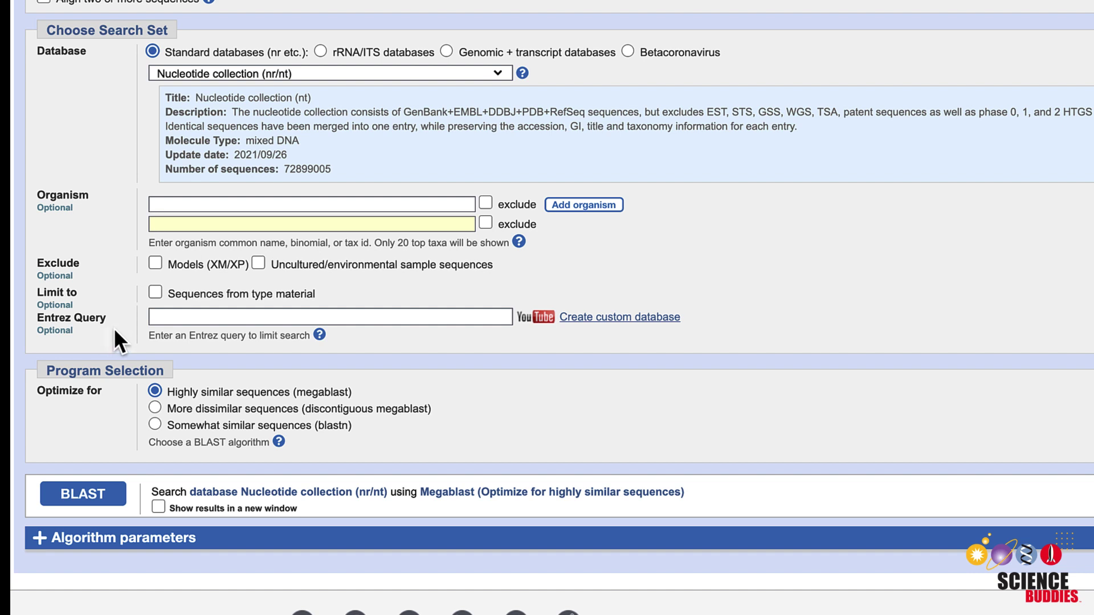
# - Enter 'complete' as the Entrez query, review the query-syntax help, and return to the form
pyautogui.click(171, 316)
pyautogui.write('complete')
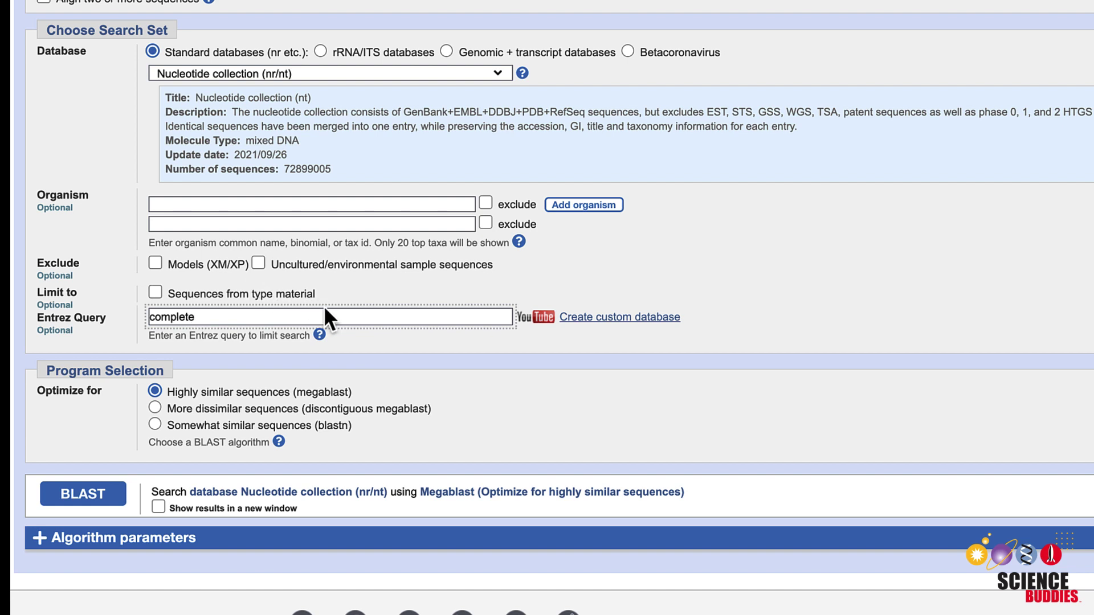
pyautogui.click(319, 335)
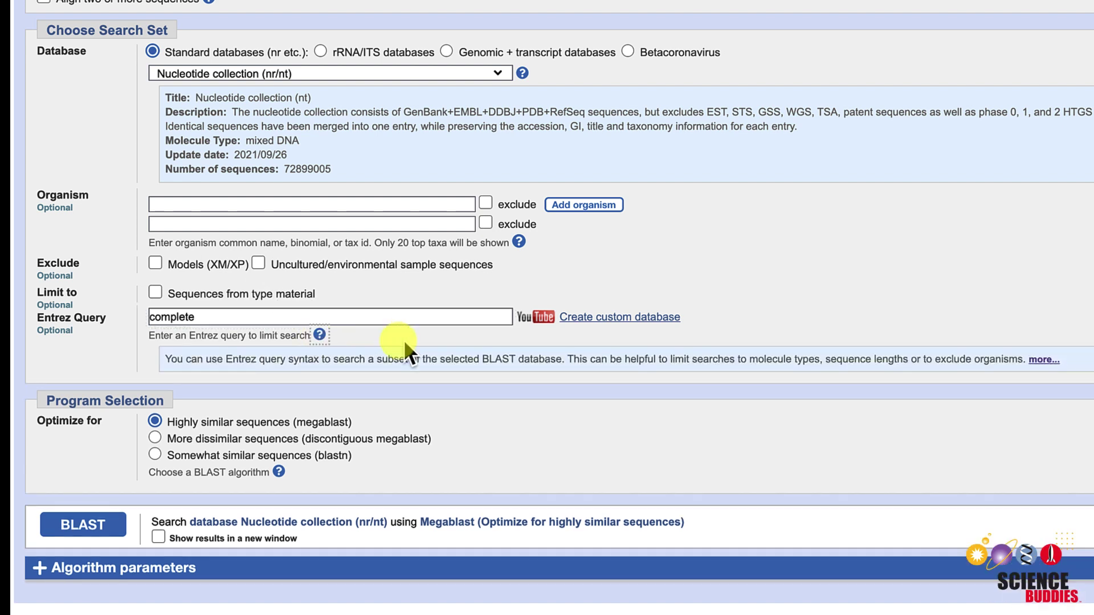
pyautogui.click(1034, 359)
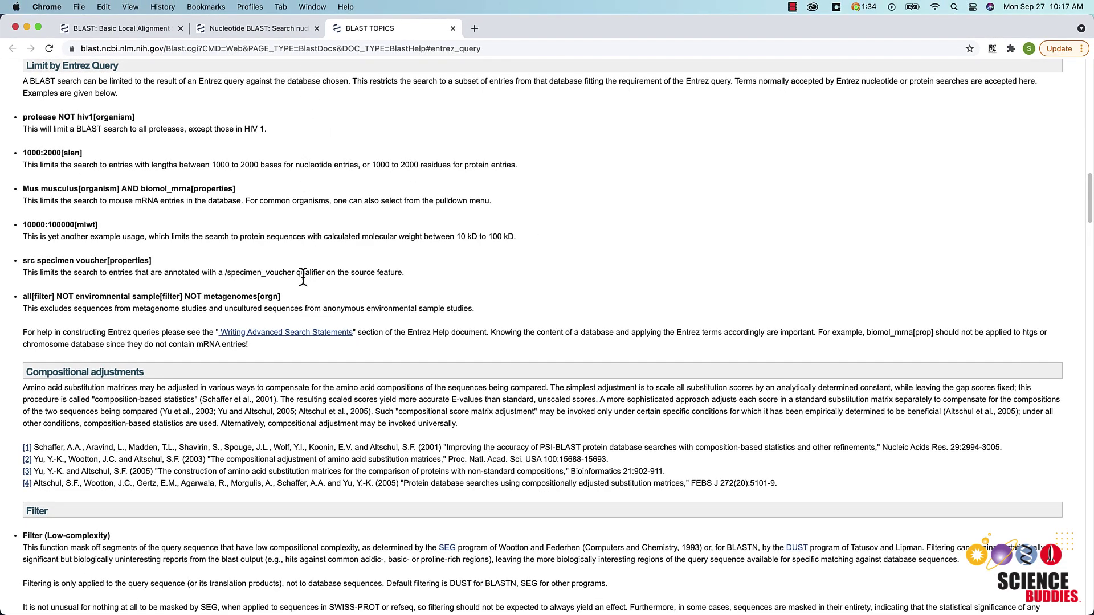
pyautogui.click(302, 30)
pyautogui.scroll(5, 139, 97)
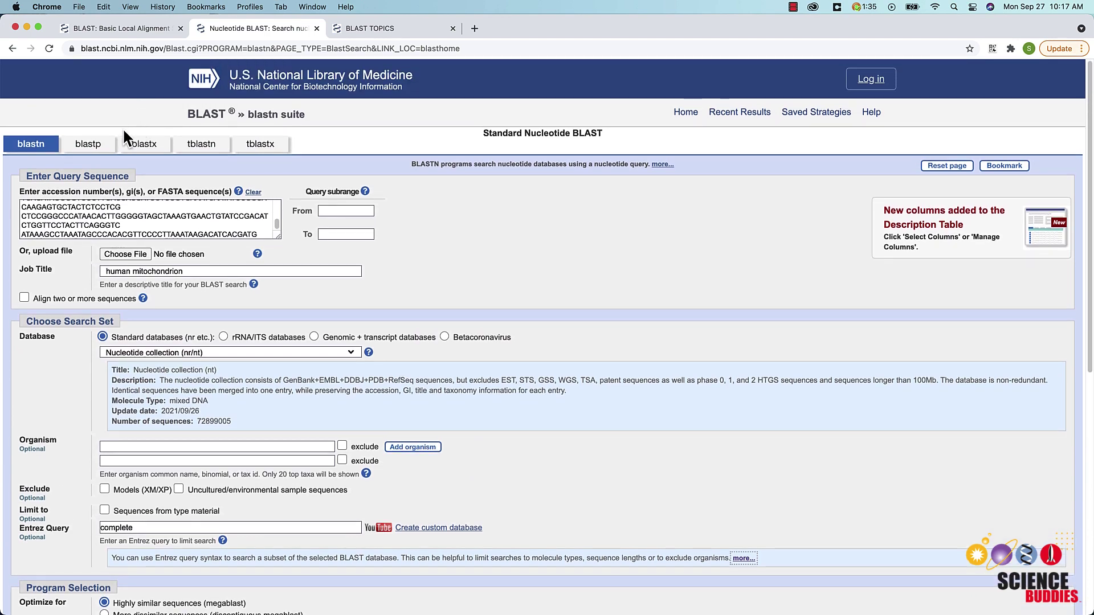
pyautogui.click(88, 146)
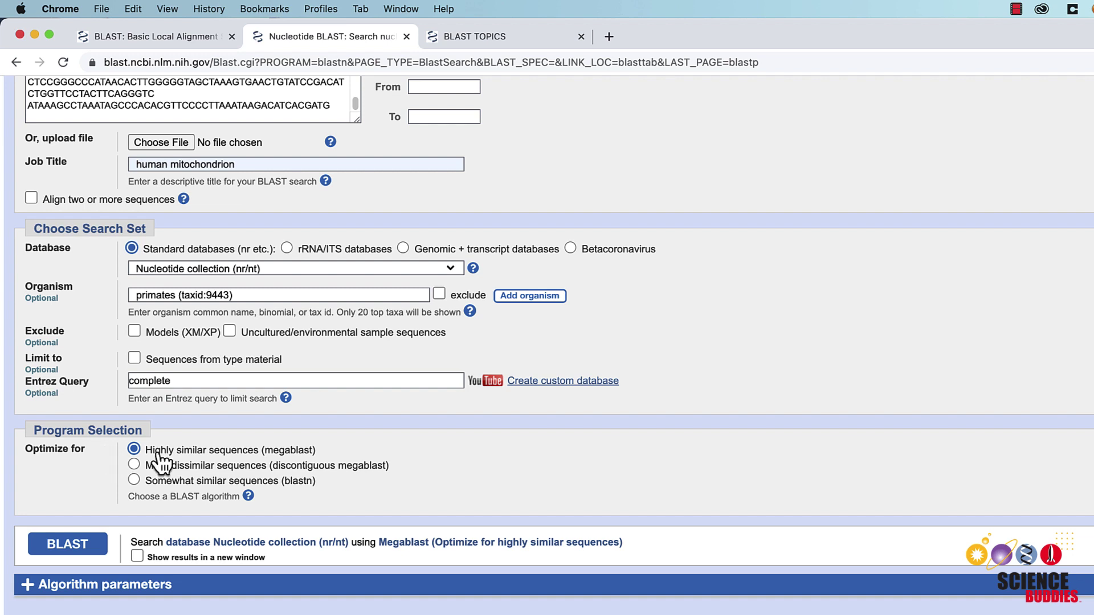
pyautogui.click(277, 454)
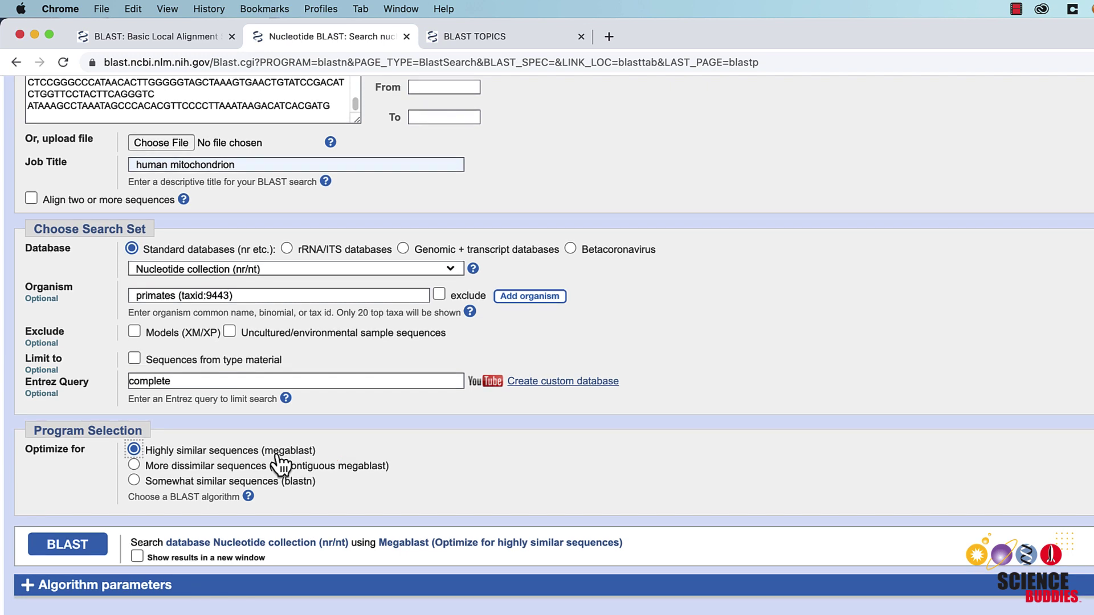
pyautogui.scroll(3, 279, 465)
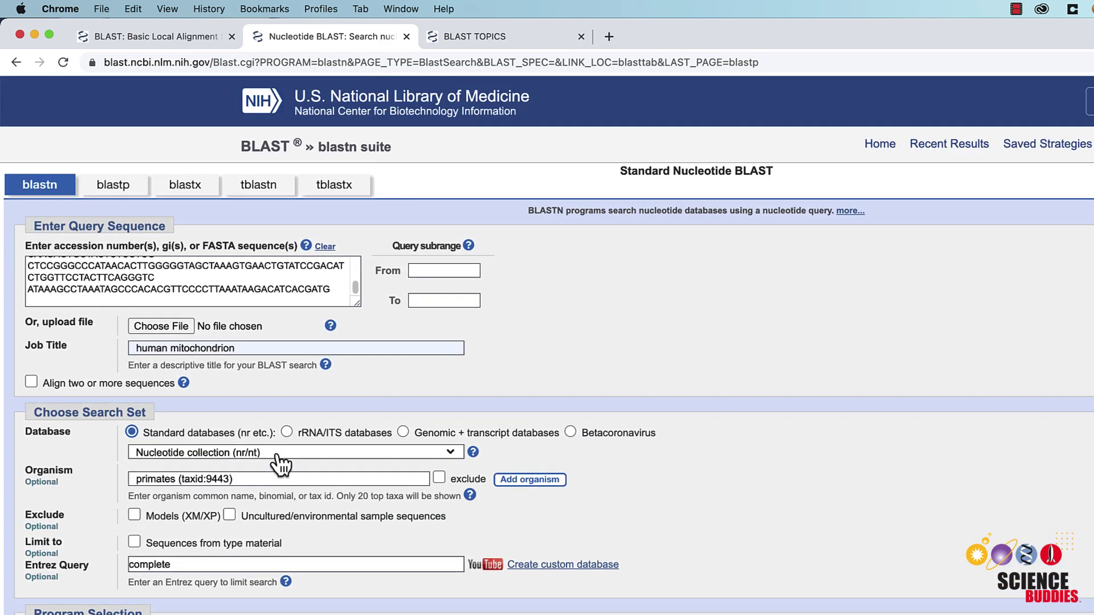
pyautogui.click(117, 188)
pyautogui.scroll(-1, 152, 399)
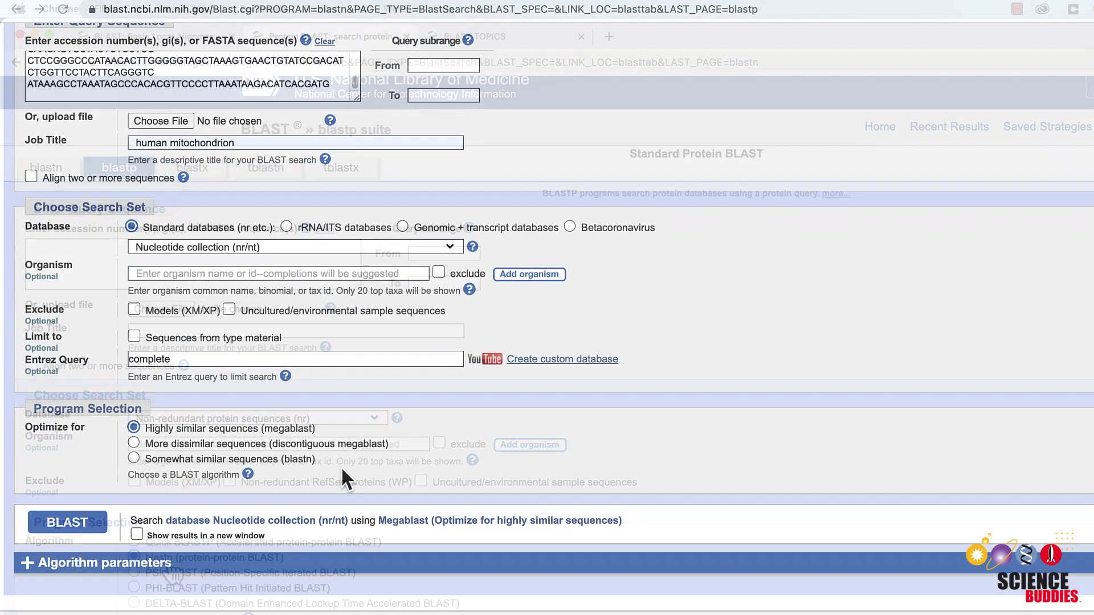
# - Under Algorithm parameters, set Max target sequences to 50 and show results in a new window
pyautogui.scroll(-2, 340, 466)
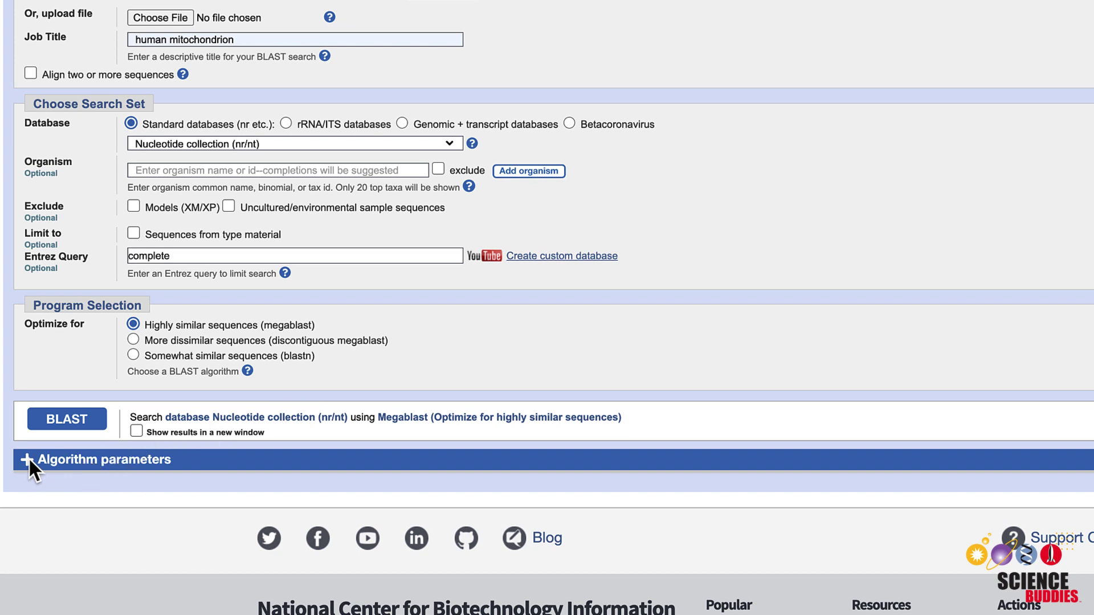
pyautogui.click(27, 460)
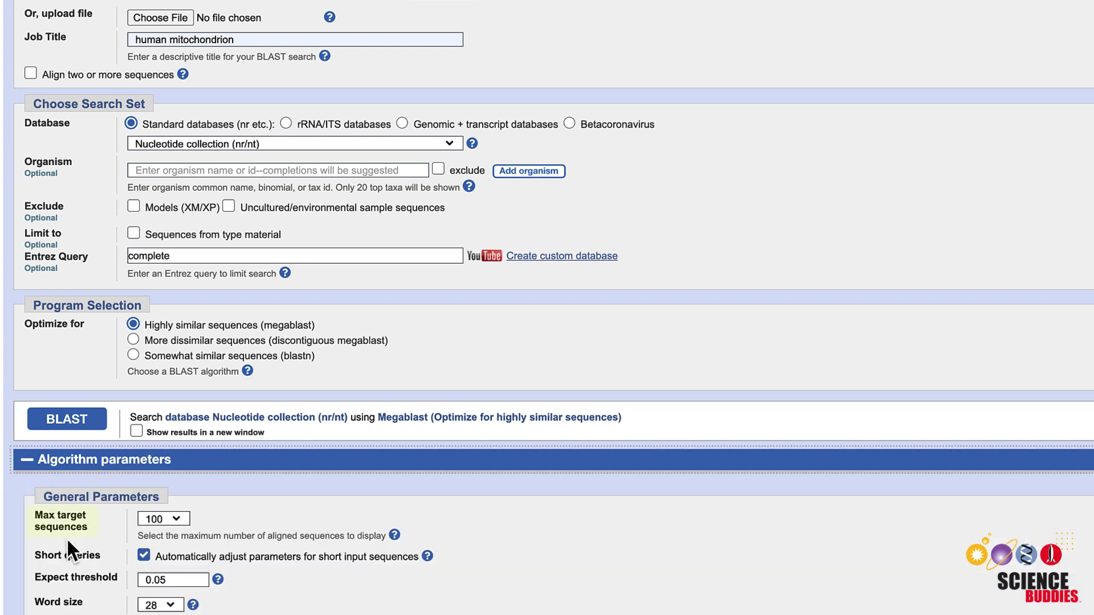
pyautogui.click(183, 517)
pyautogui.click(176, 501)
pyautogui.click(223, 536)
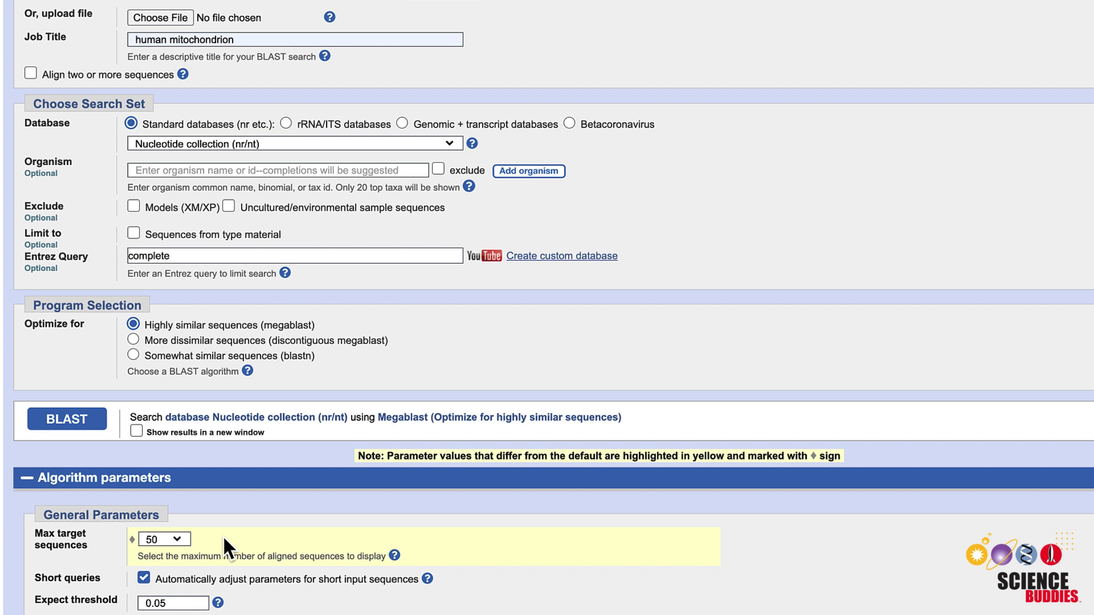
pyautogui.click(137, 433)
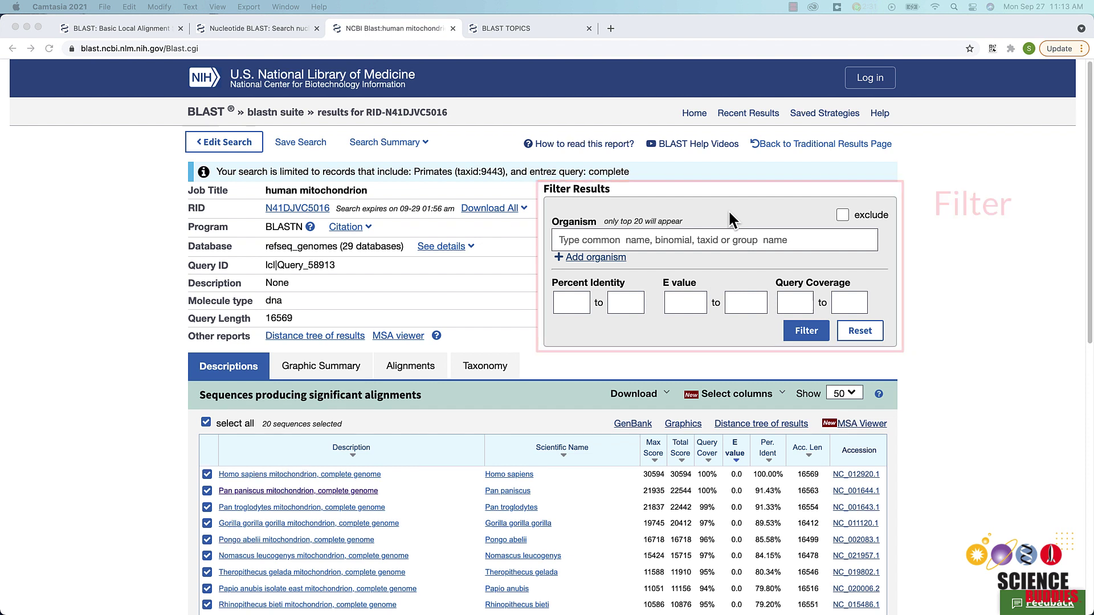
# - Scroll the results down to the Descriptions table of 20 primate mitochondrial hits
pyautogui.scroll(-5, 731, 219)
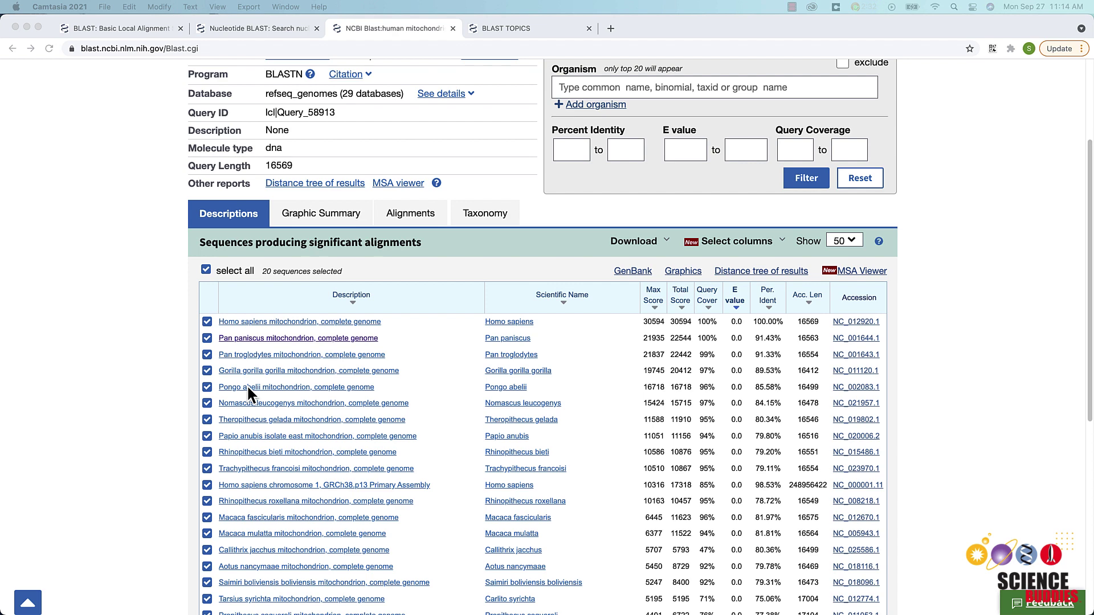
pyautogui.click(206, 270)
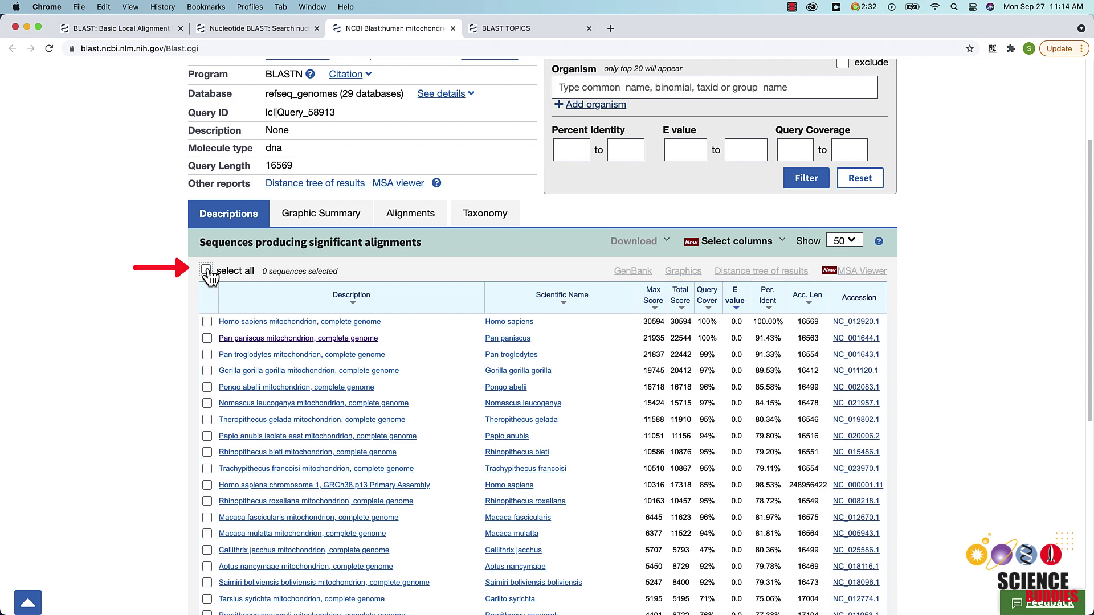
pyautogui.click(207, 339)
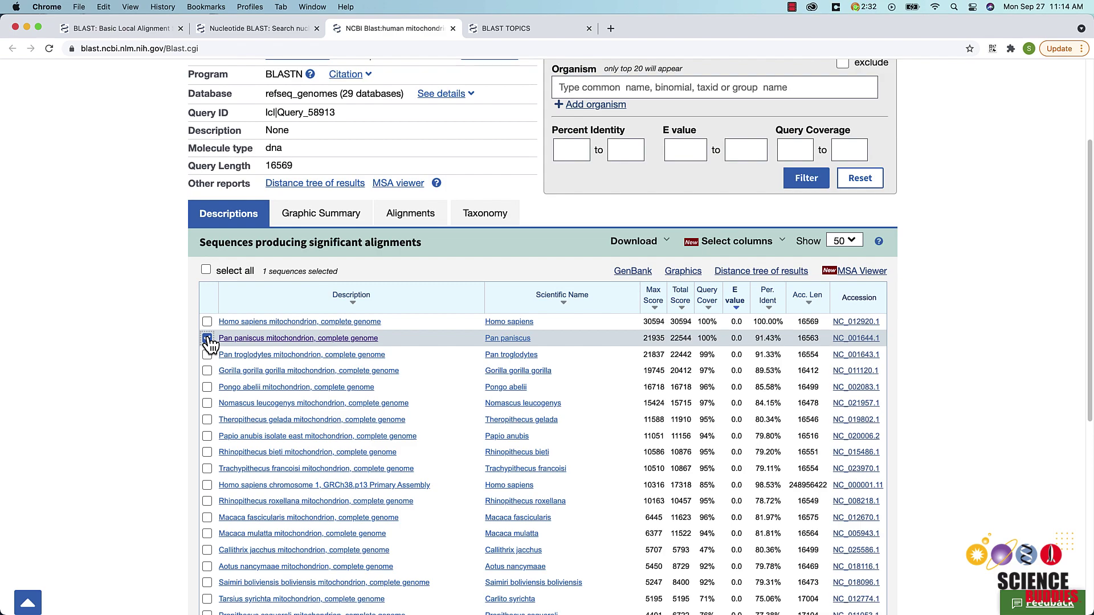
pyautogui.click(207, 339)
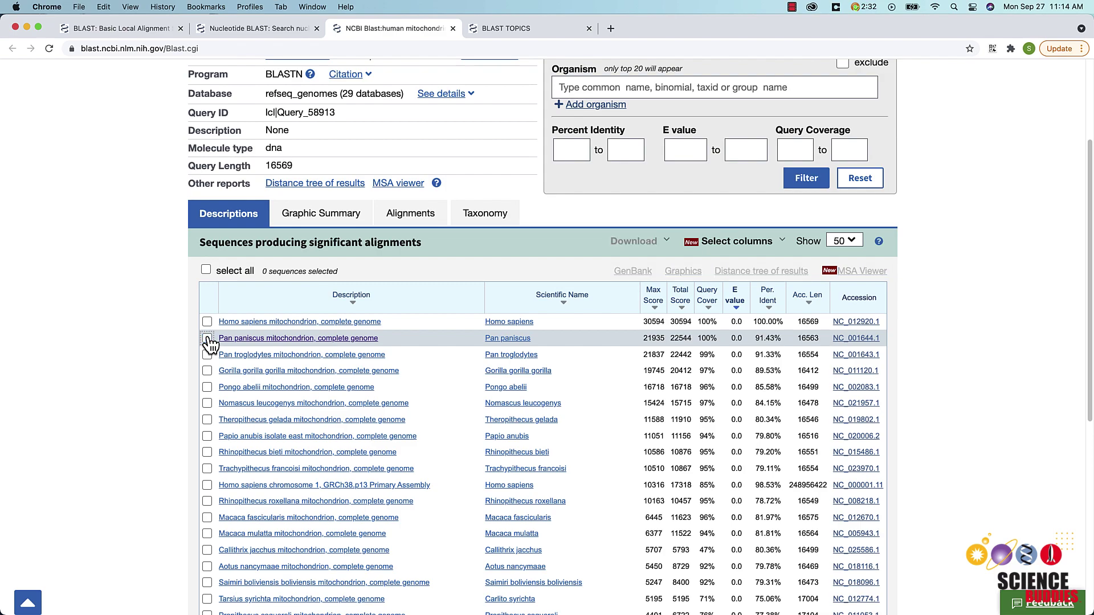
pyautogui.click(206, 270)
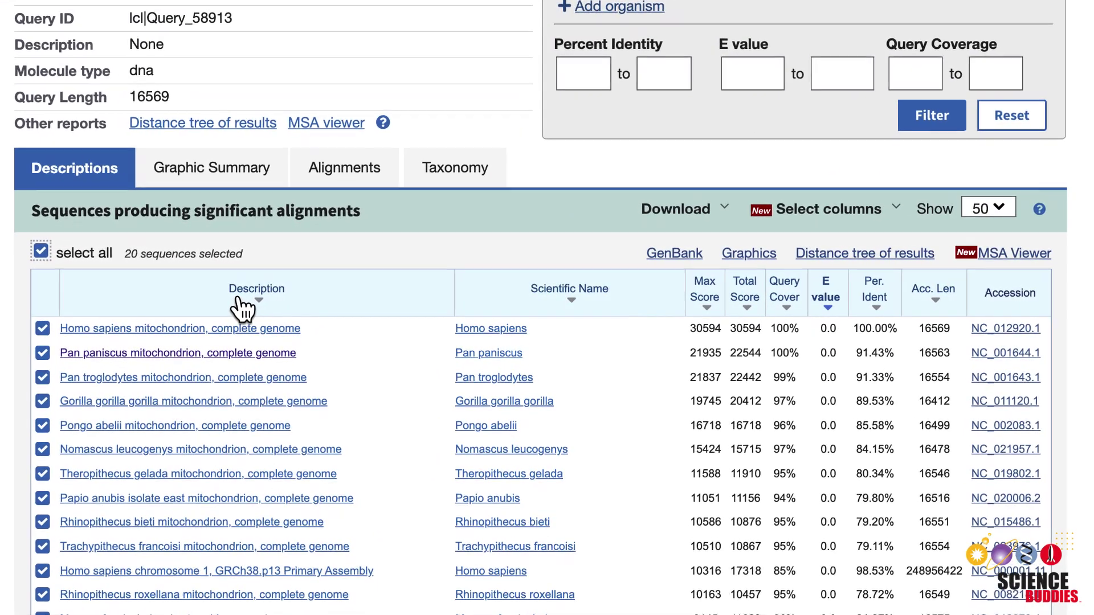
pyautogui.click(285, 299)
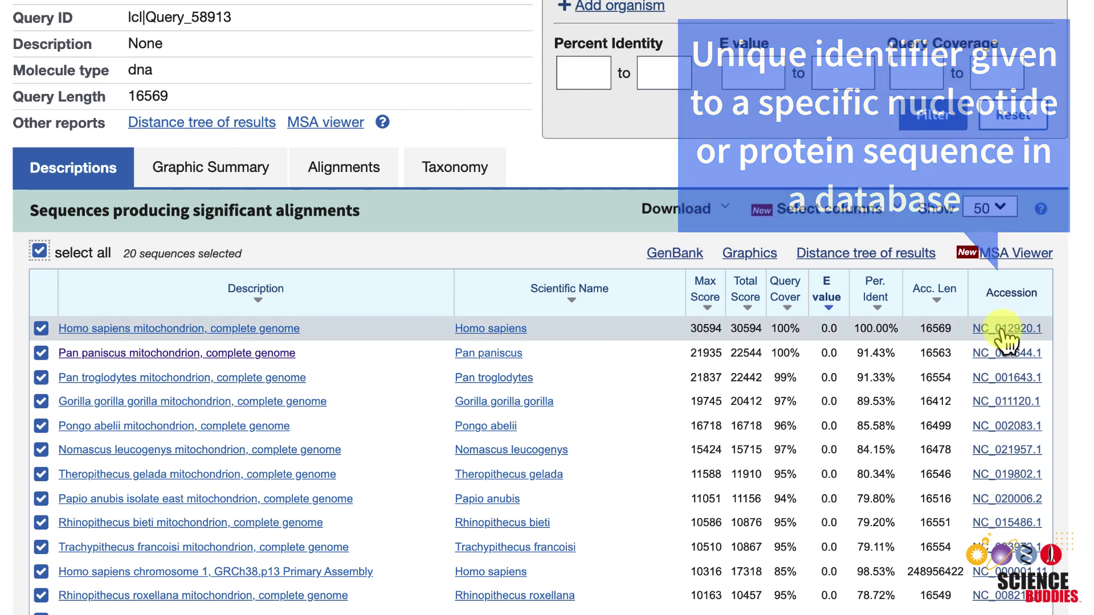
# - Open the GenBank record NC_012920.1, Homo sapiens mitochondrion complete genome, in a new tab
pyautogui.click(1004, 331)
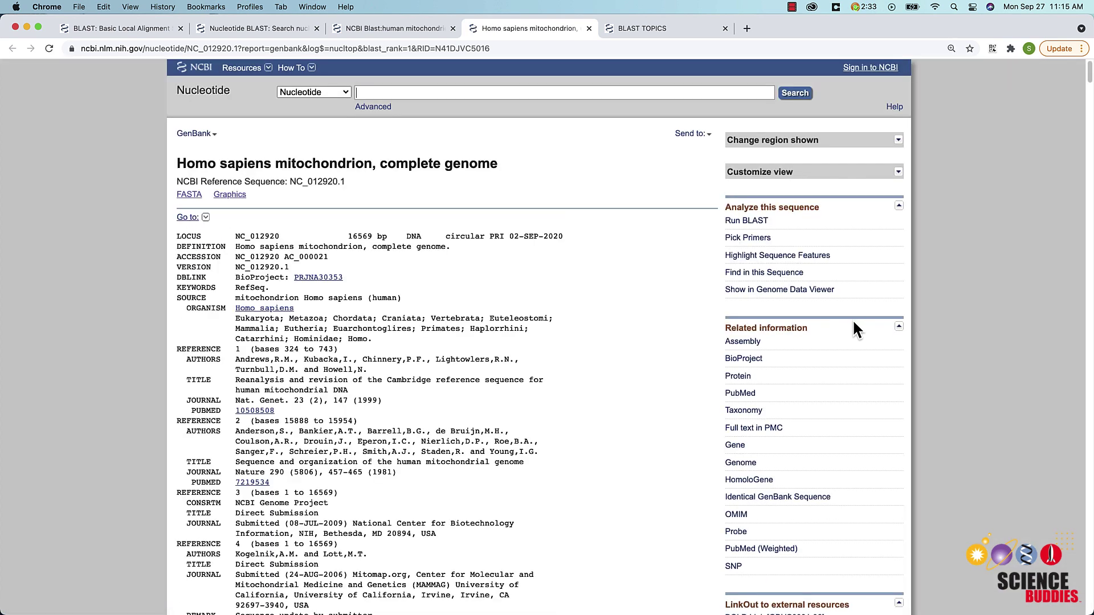
# - Back on the results report, sort hits by Max Score then E value, and view the Graphic Summary
pyautogui.click(412, 30)
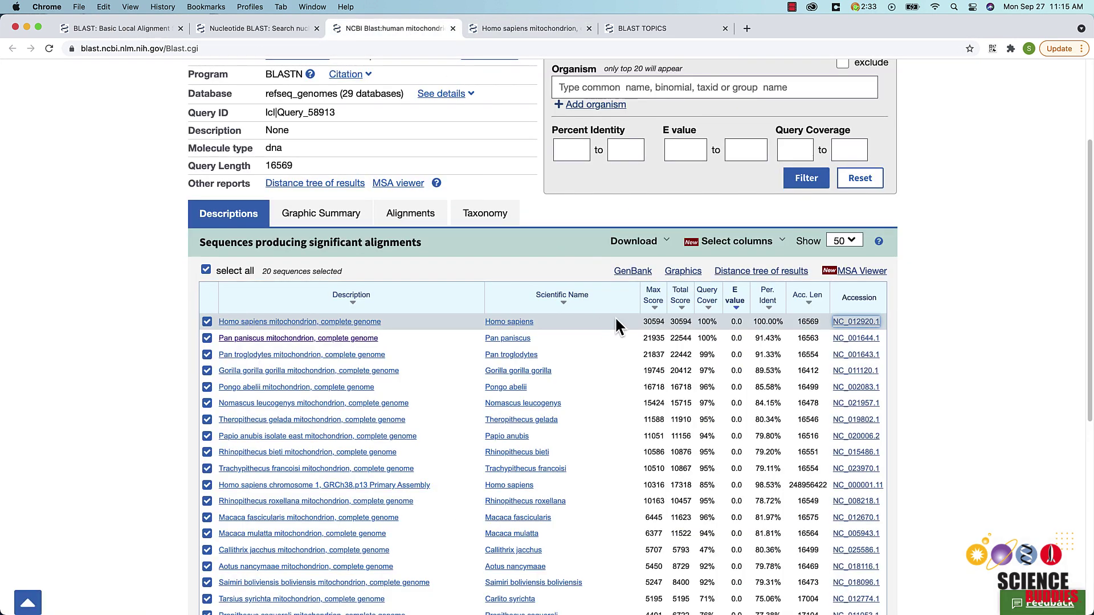
pyautogui.click(656, 297)
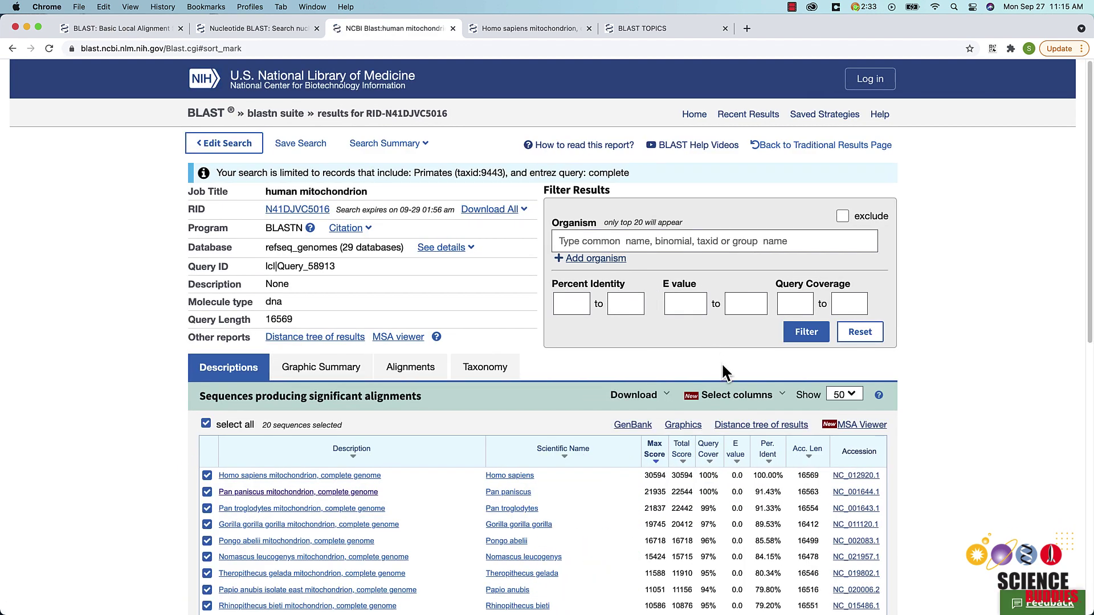
pyautogui.click(735, 454)
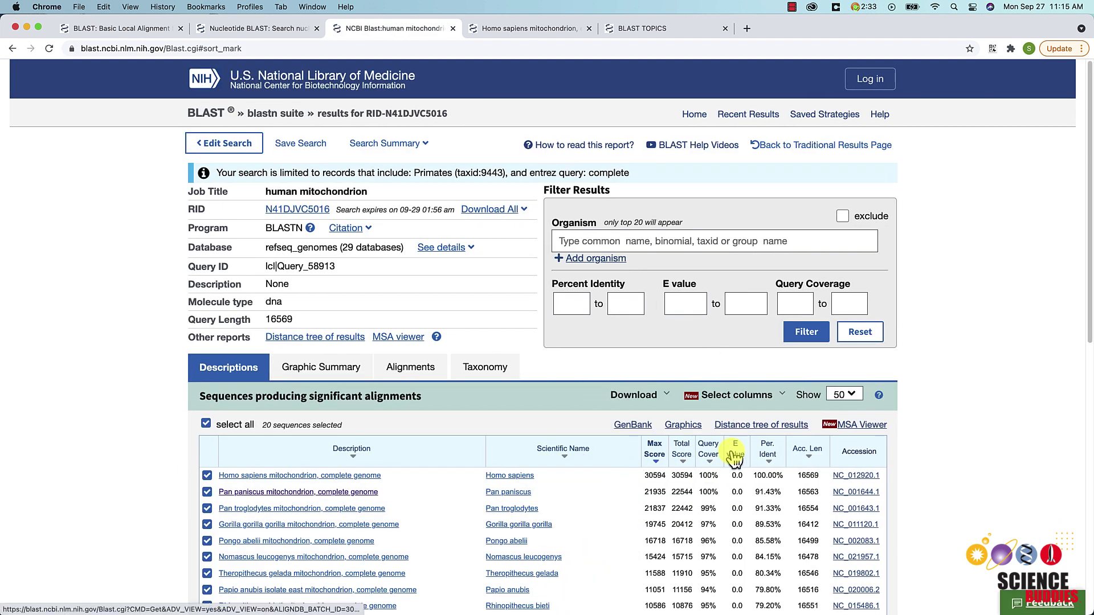
pyautogui.click(336, 376)
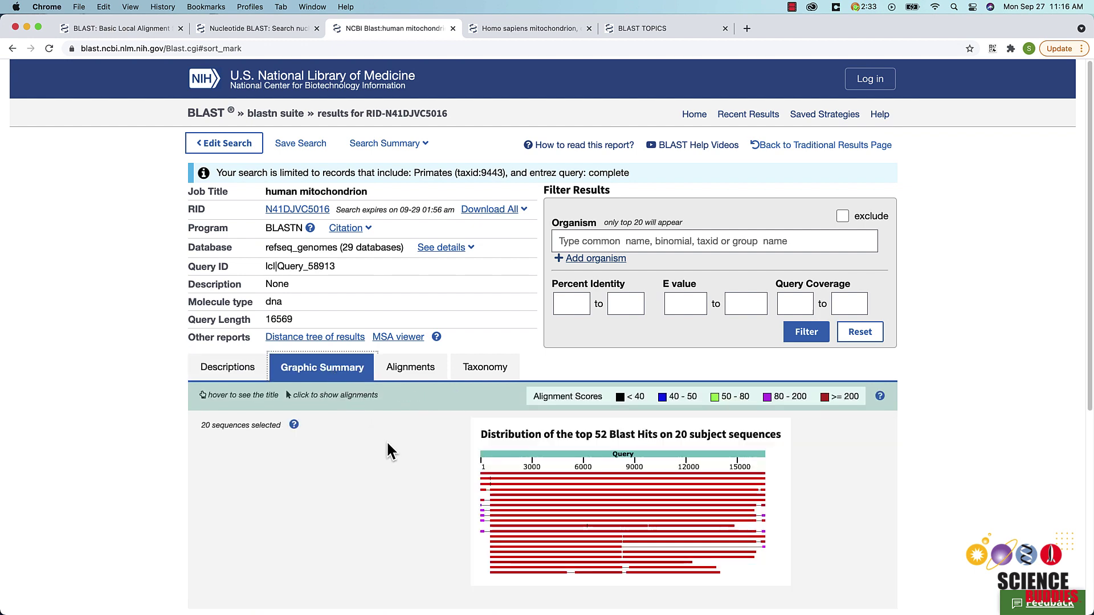
pyautogui.scroll(-3, 397, 456)
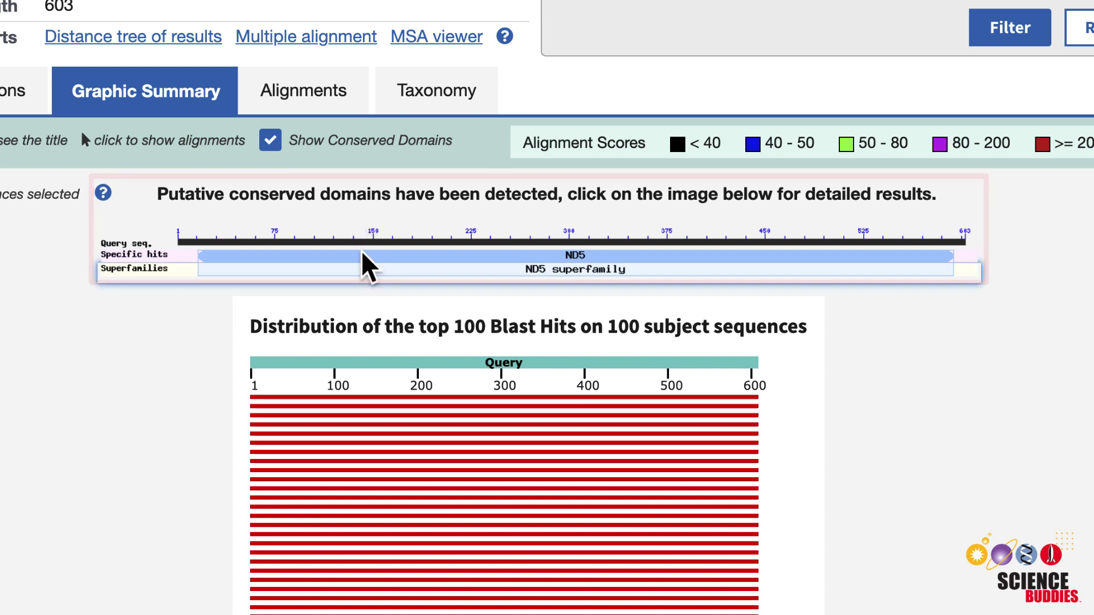
# - Open the ND5 conserved domain's CD-Search details, then view the pairwise alignments
pyautogui.click(370, 264)
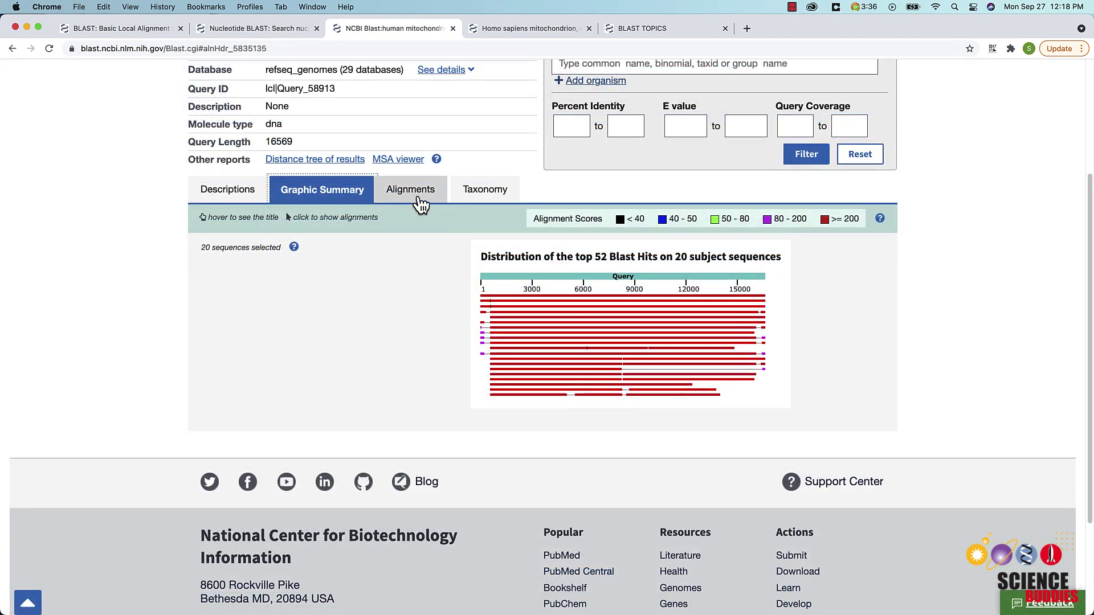
pyautogui.click(420, 201)
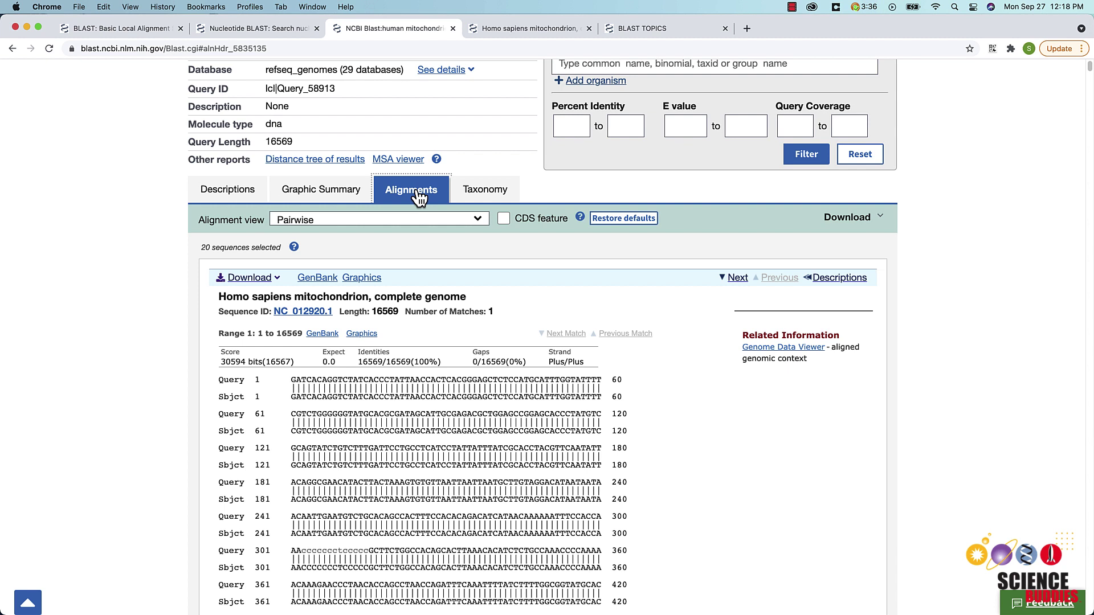
# - Return to Descriptions and jump to the Pan paniscus mitochondrion alignment (91% identity)
pyautogui.click(230, 199)
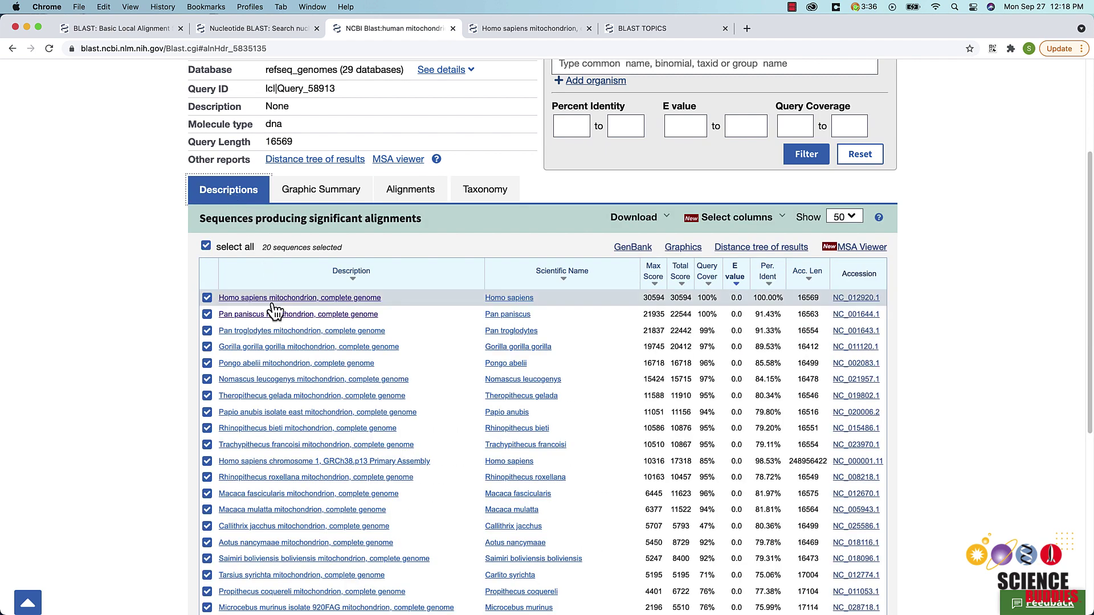
pyautogui.click(276, 318)
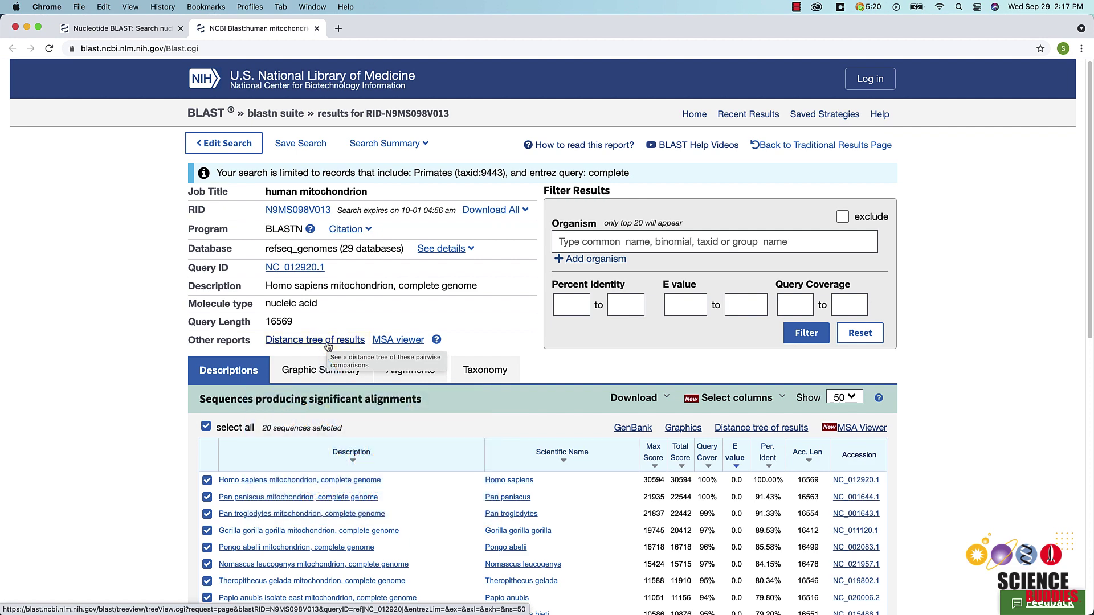
# - Clear all hits, then select only the Pongo abelii, Papio anubis and Pan troglodytes hits
pyautogui.click(206, 427)
pyautogui.scroll(-2, 208, 456)
pyautogui.click(207, 472)
pyautogui.click(208, 523)
pyautogui.click(207, 439)
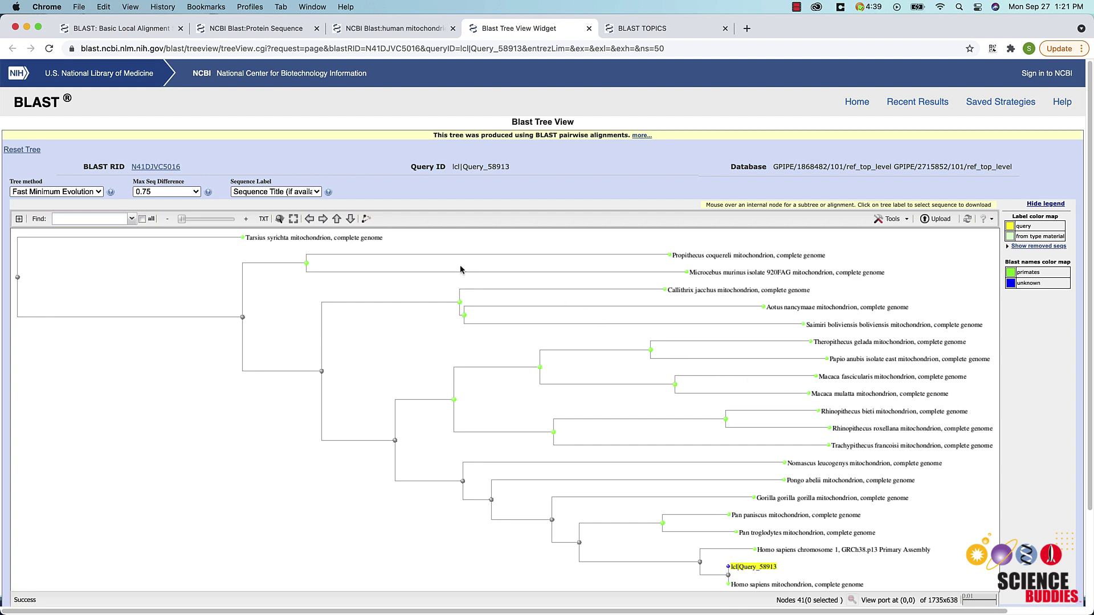
# - Label the tree leaves as Taxonomic Name(Sequence ID)
pyautogui.click(318, 193)
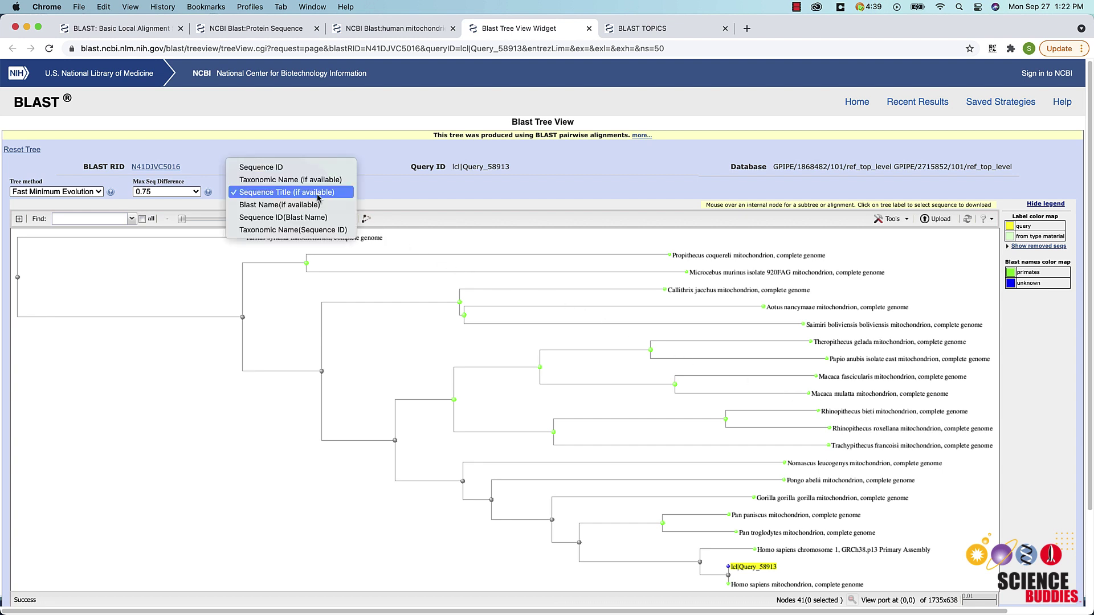
pyautogui.click(315, 230)
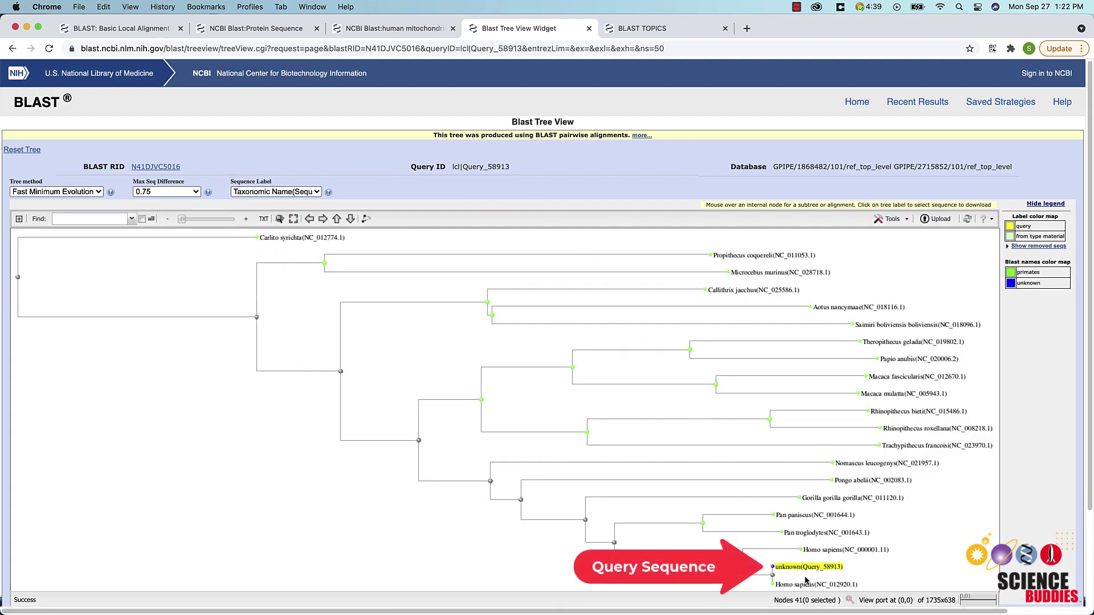
# - Collapse the Rhinopithecus clade into one node, then expand it back into its two leaves
pyautogui.click(769, 420)
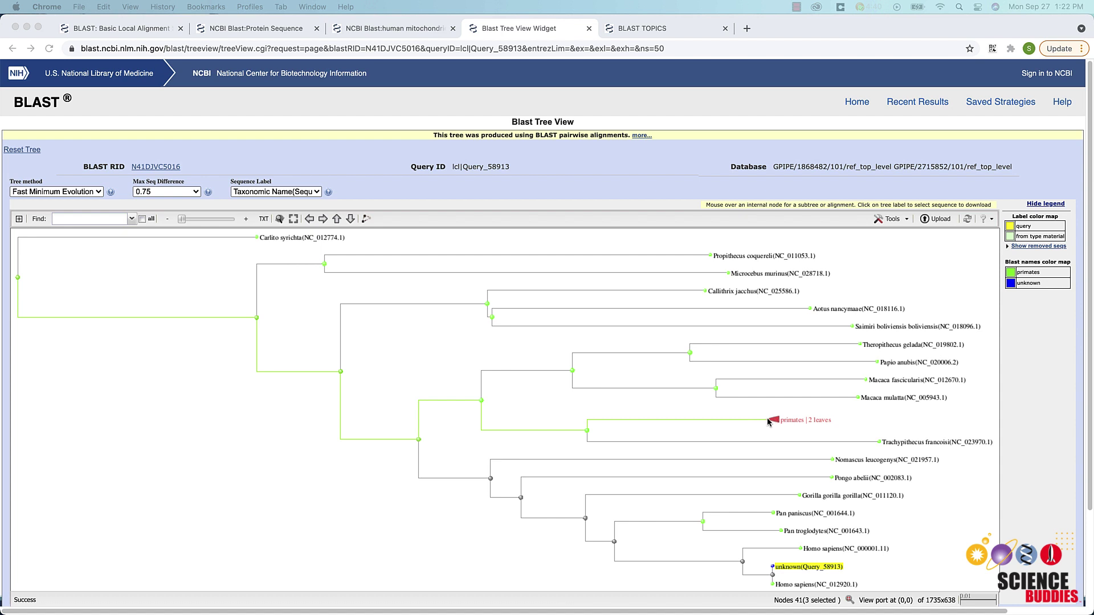
pyautogui.click(770, 424)
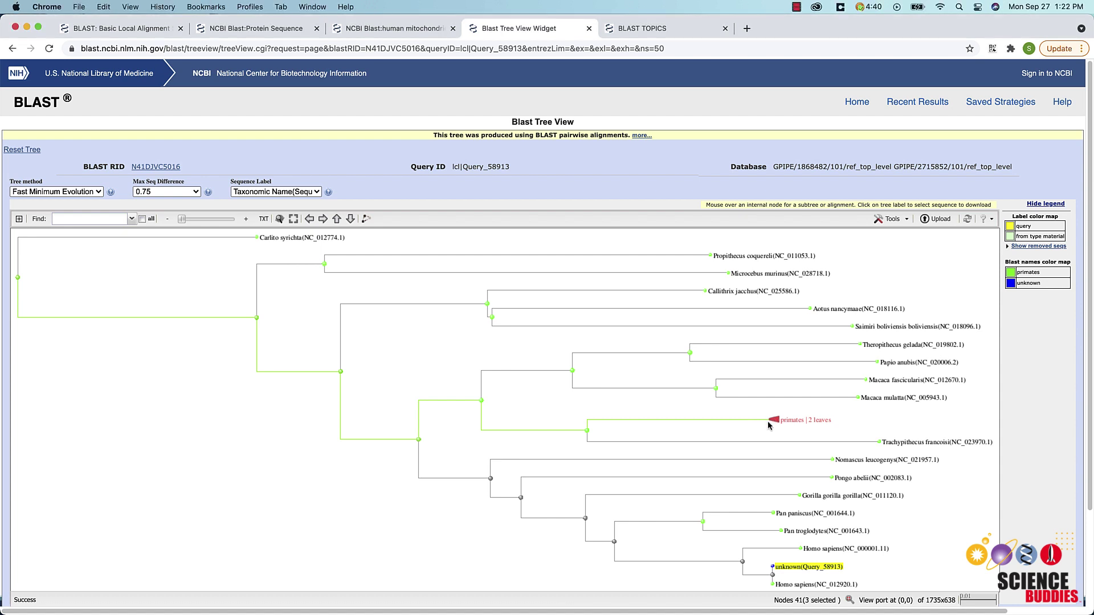
pyautogui.click(771, 423)
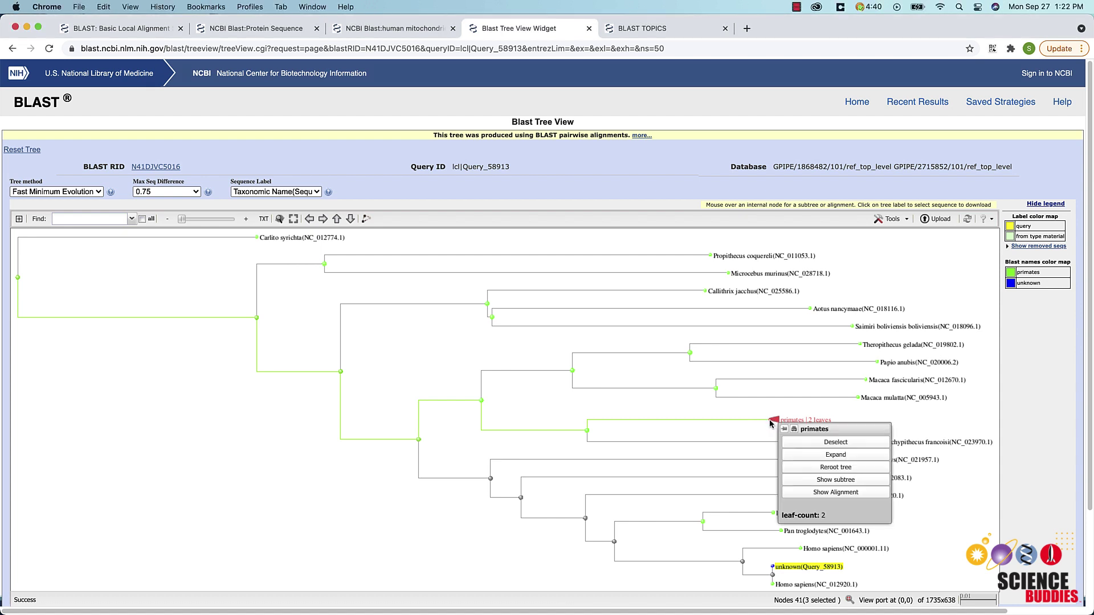
pyautogui.click(832, 456)
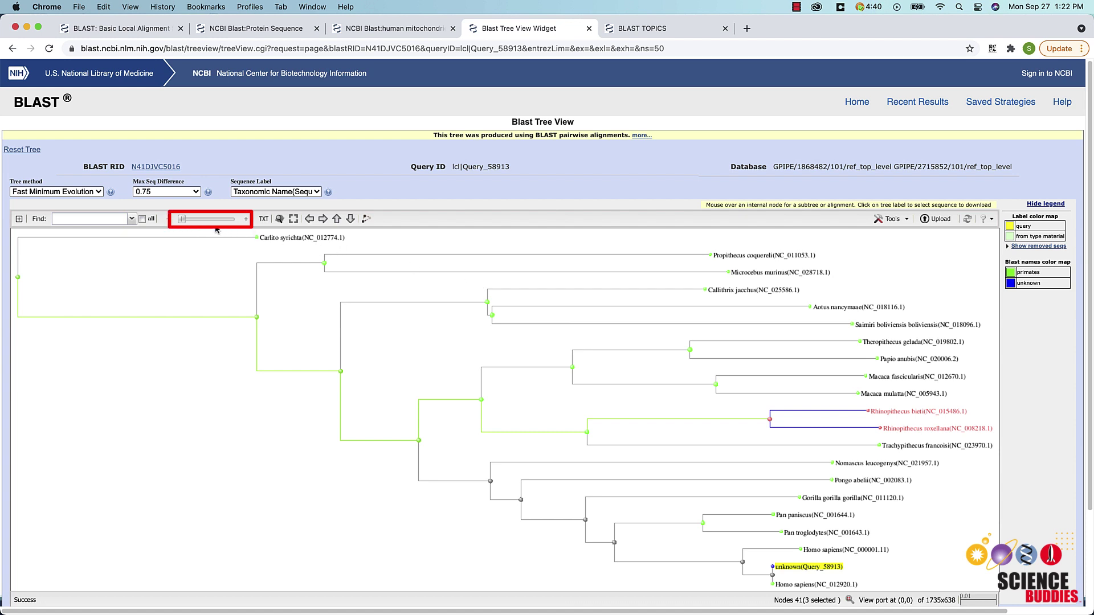
pyautogui.moveTo(183, 222); pyautogui.dragTo(203, 225)
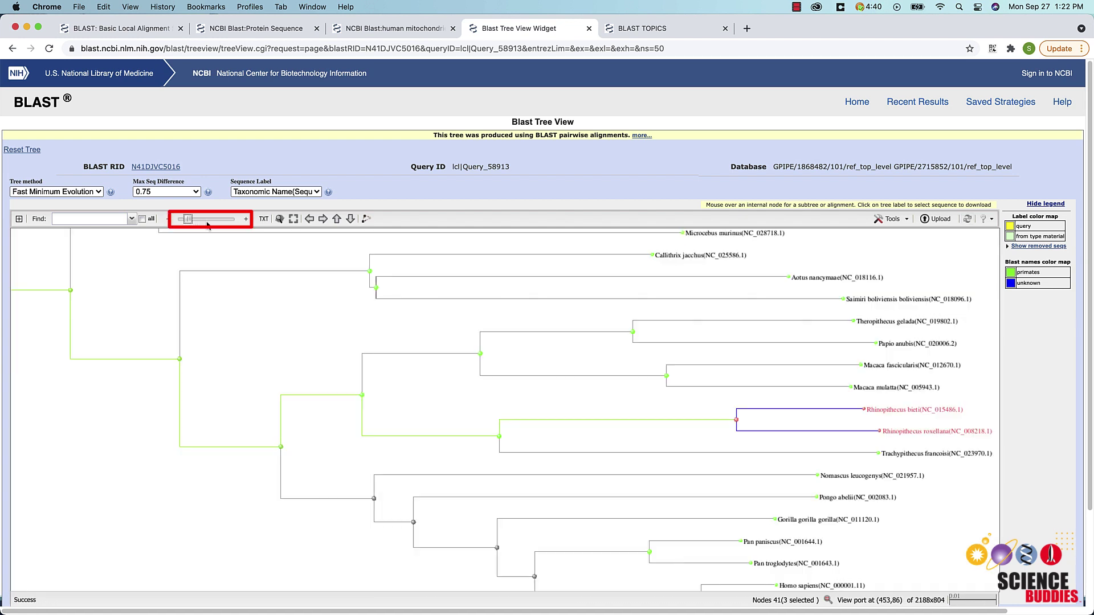
pyautogui.click(309, 220)
pyautogui.click(323, 220)
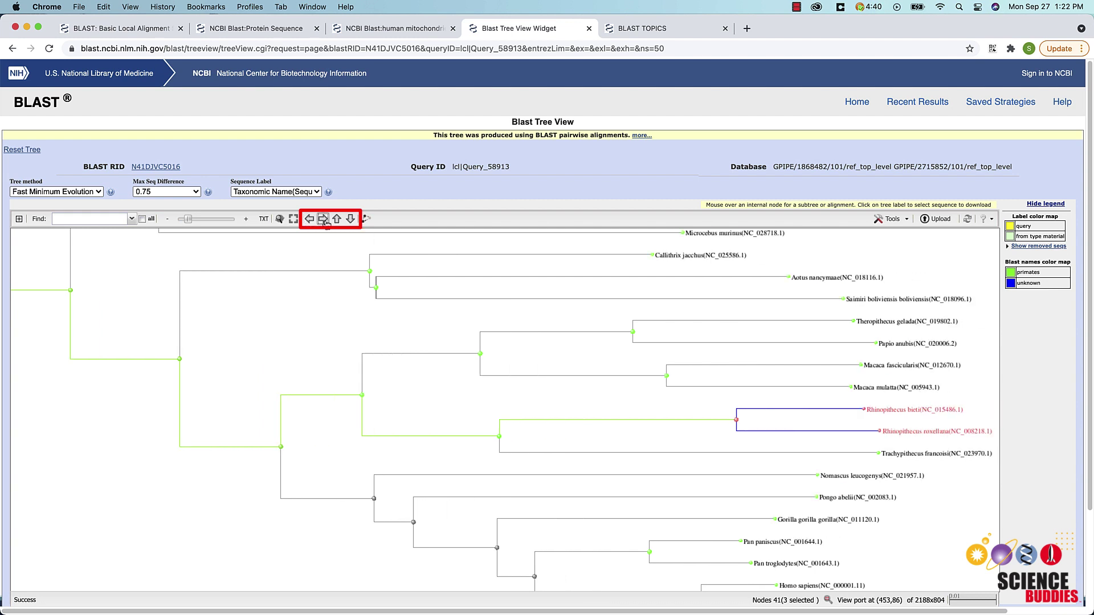
pyautogui.click(337, 220)
pyautogui.click(351, 219)
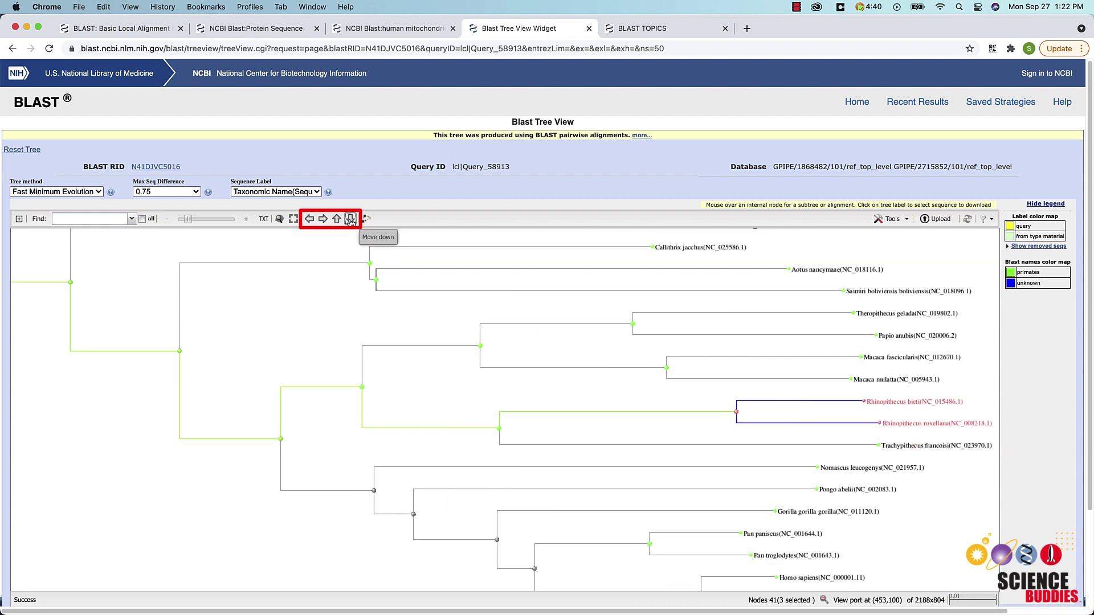
pyautogui.click(351, 219)
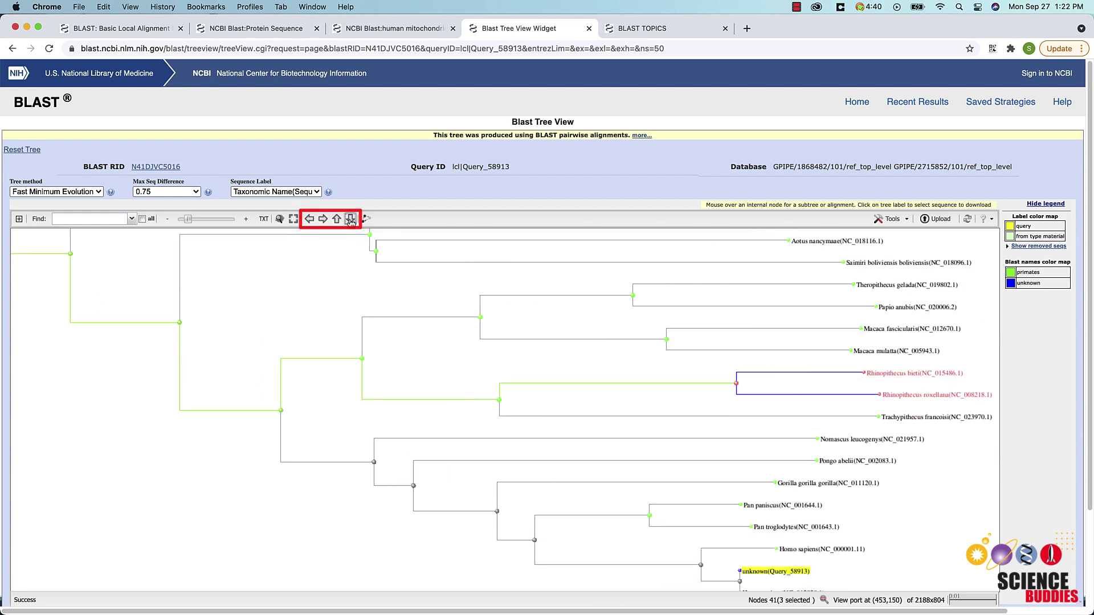
pyautogui.click(172, 221)
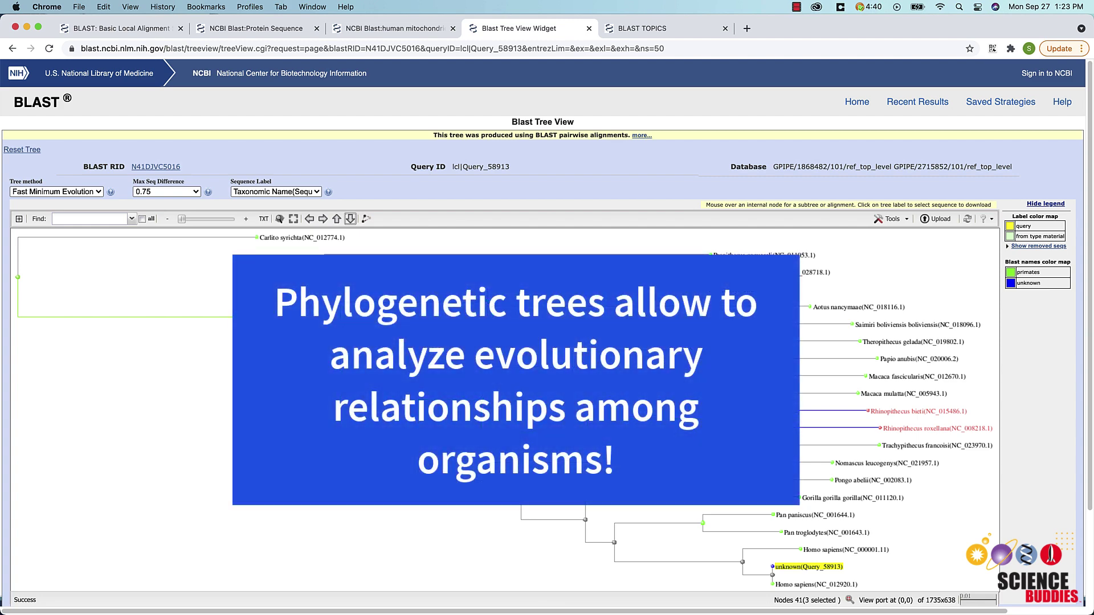
pyautogui.press('super+alt+2')
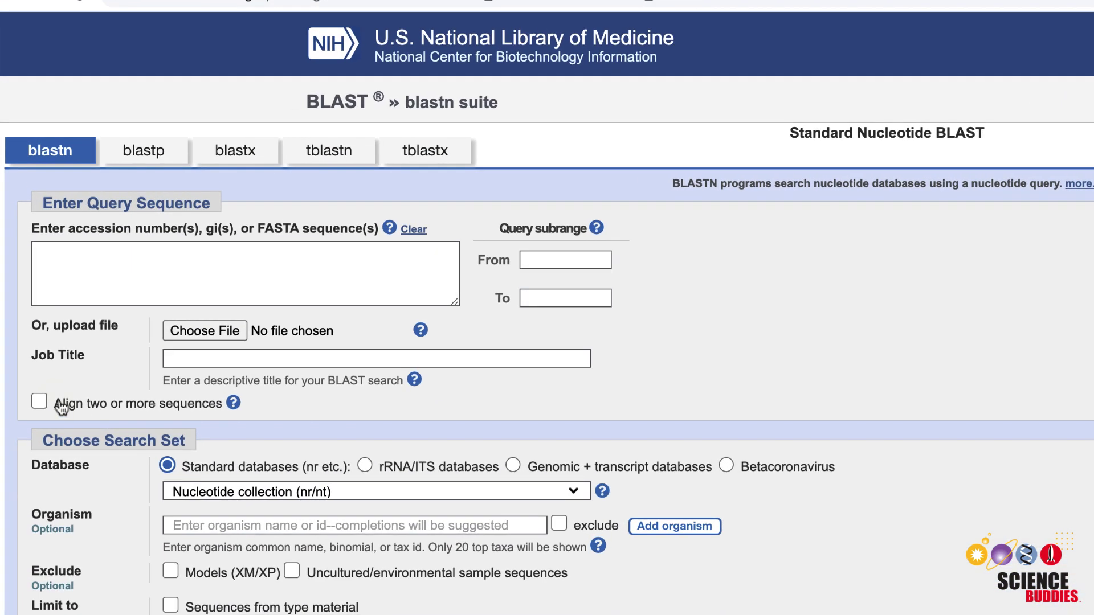
# - Enable the Align two or more sequences option on the nucleotide search form
pyautogui.click(45, 405)
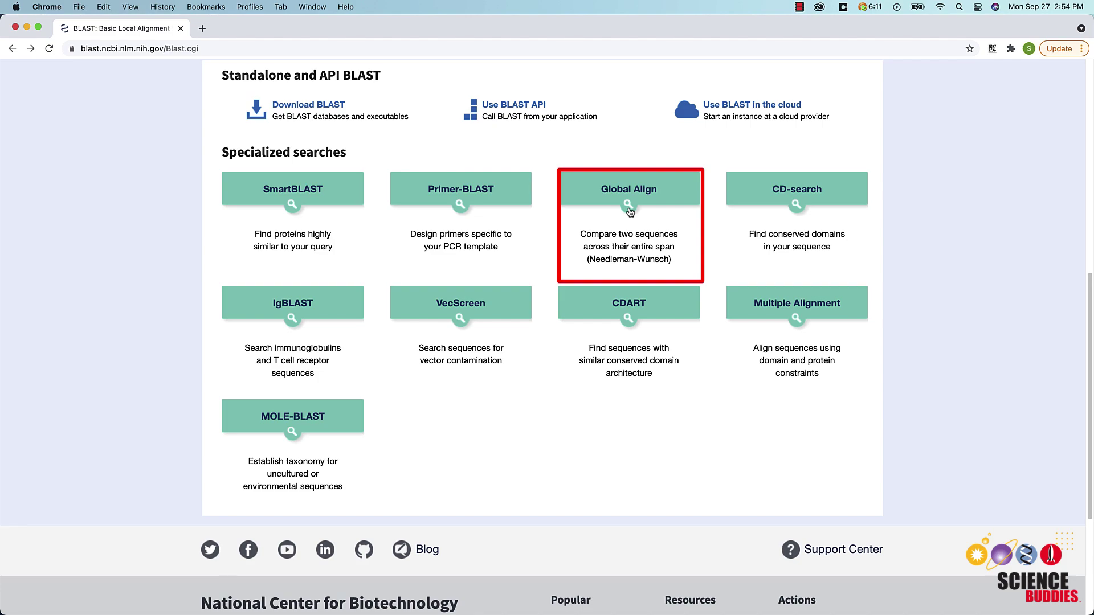
# - Open the Global Align (Needleman-Wunsch) page from Specialized searches
pyautogui.click(629, 211)
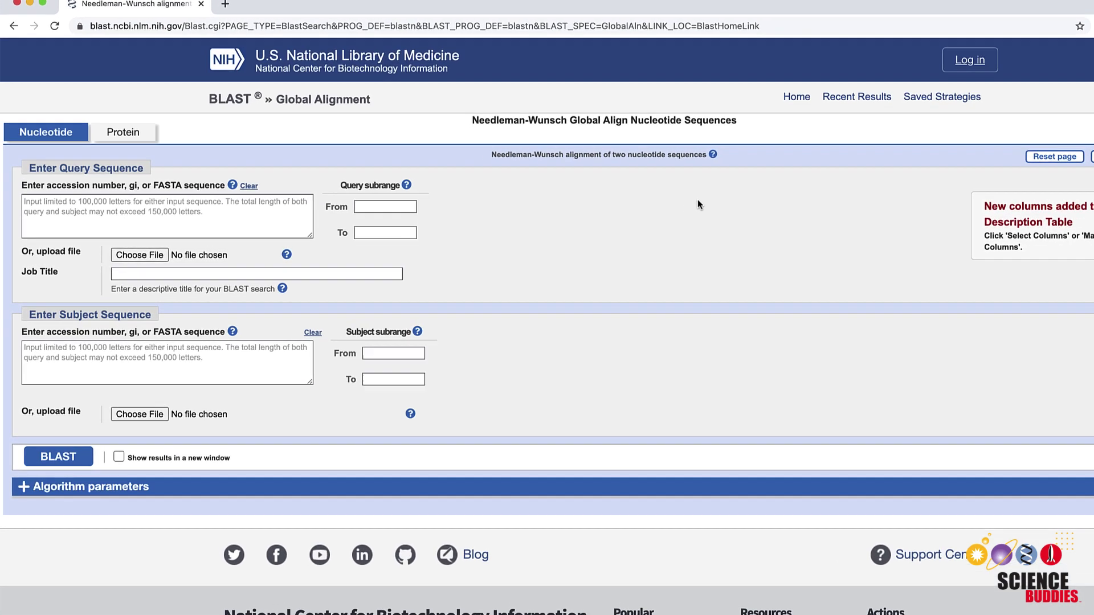